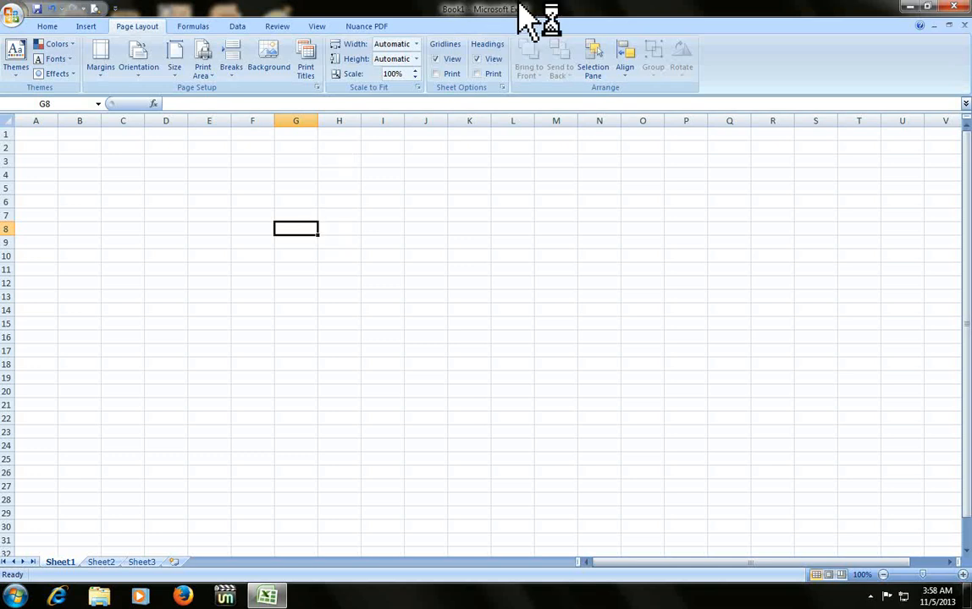
Enter the headers Sl. No. and Particular in A3:B3, correcting the first entry.
key("Left")
key("Left")
left_click(129, 190)
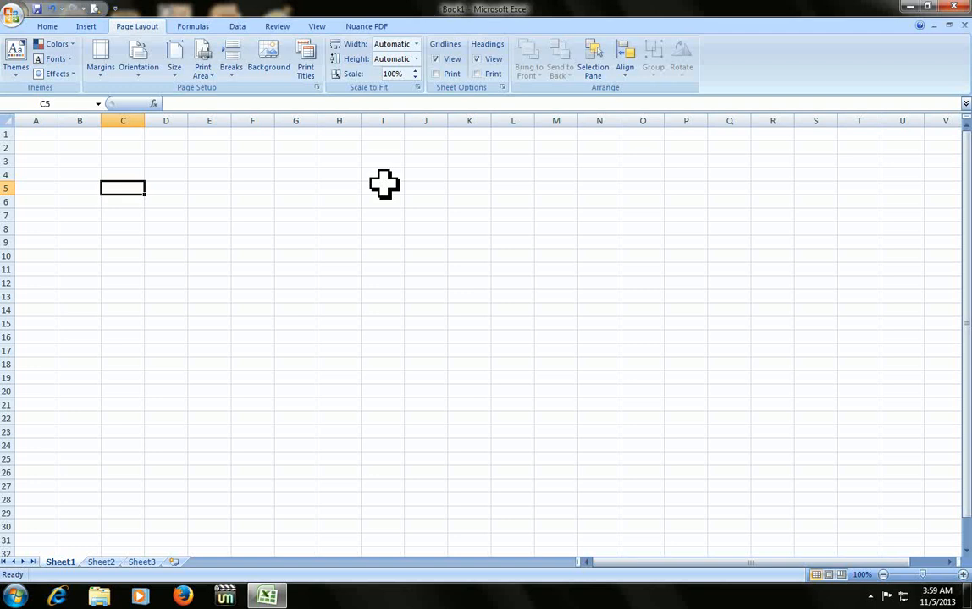
key("Left")
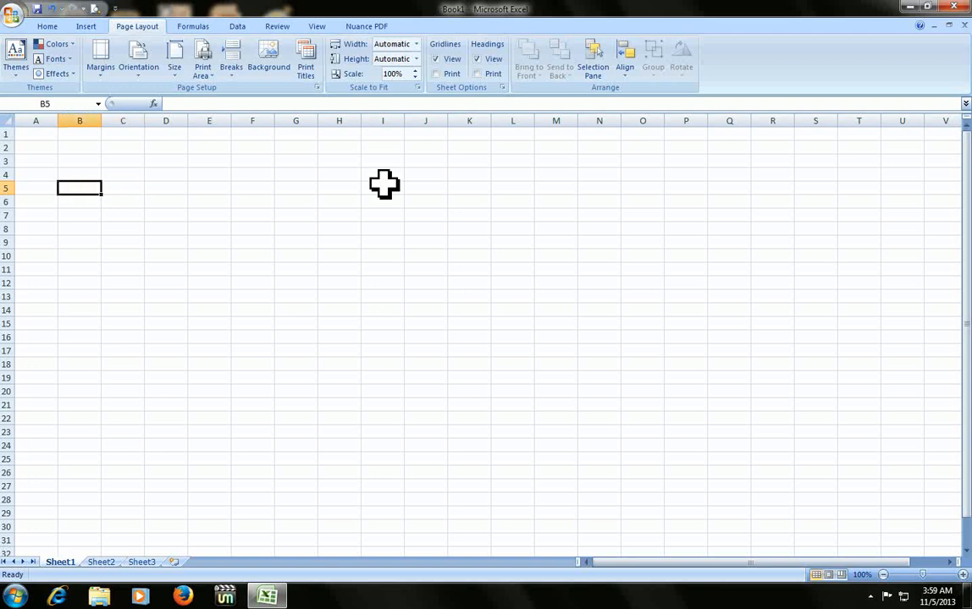
key("Left")
key("Up")
key("Up")
type("Sl.")
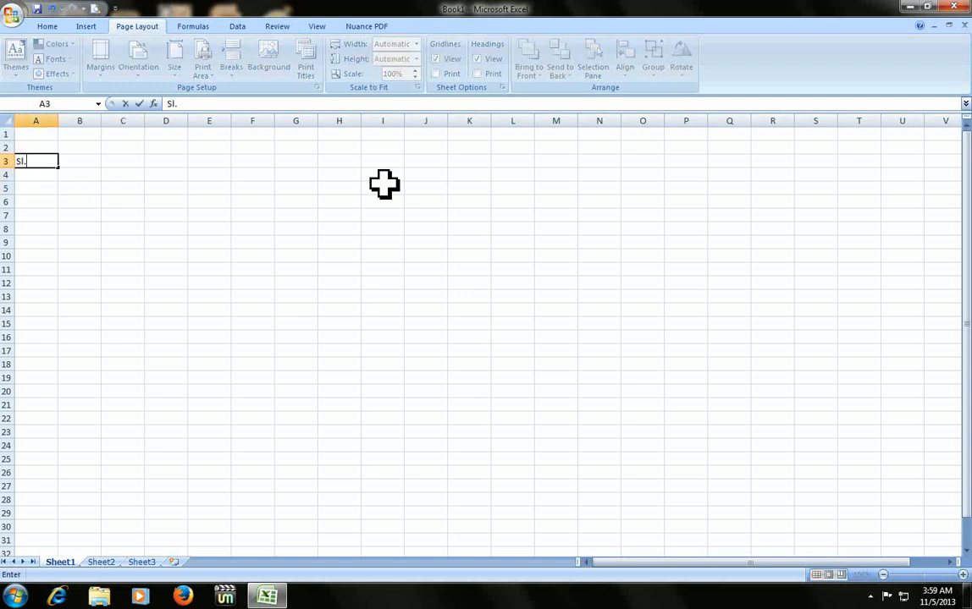
key("Tab")
key("Left")
type("Sl. No.")
key("Tab")
key("super+p")
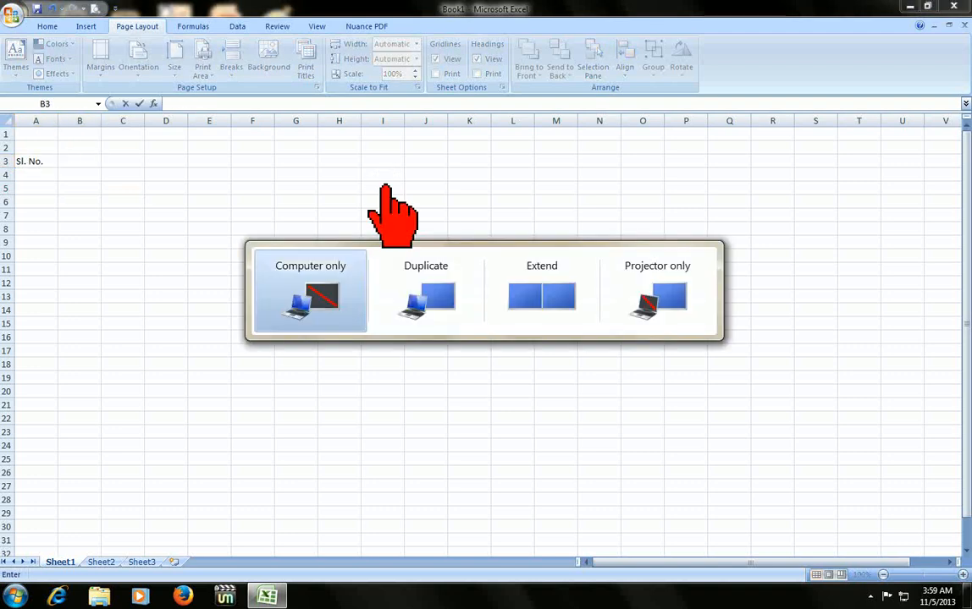
type("Pa")
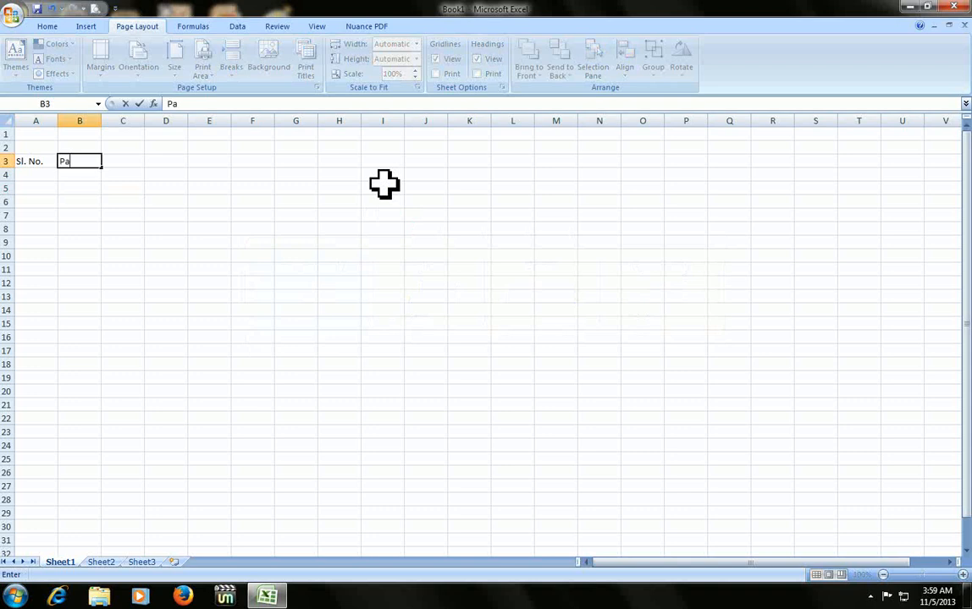
type("rticular")
key("Tab")
type("U")
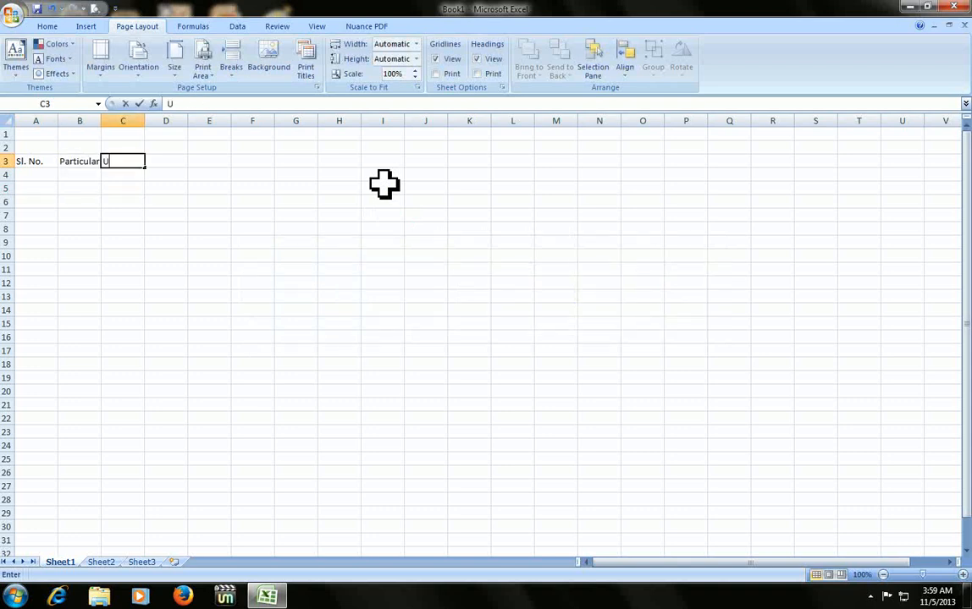
type("nit")
Enter Unit, Qty, Rate and Amount in C3:F3 and widen column B for descriptions.
key("Tab")
type("Qty")
key("Tab")
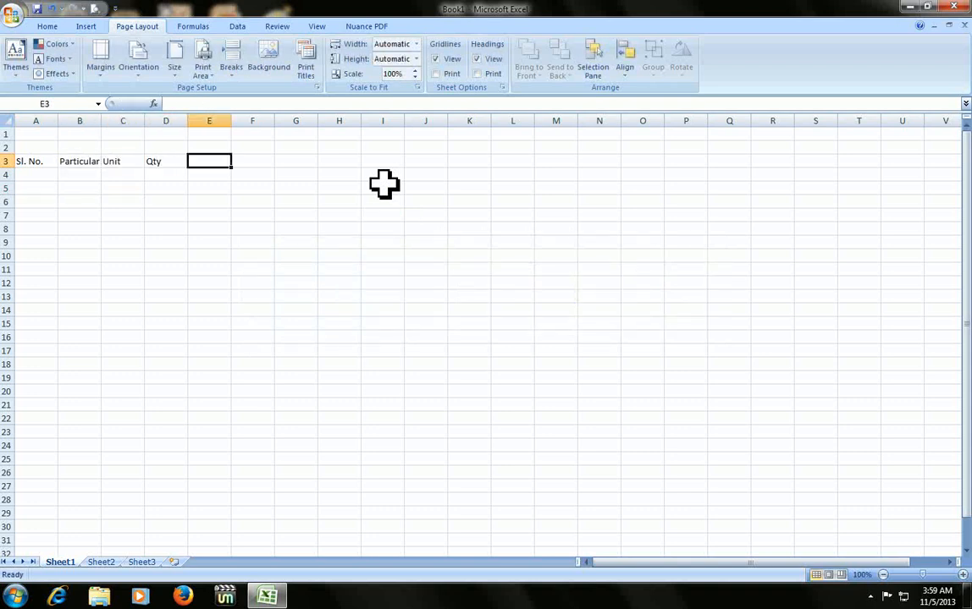
type("Rate")
key("Tab")
type("A")
key("BackSpace")
type("Amount")
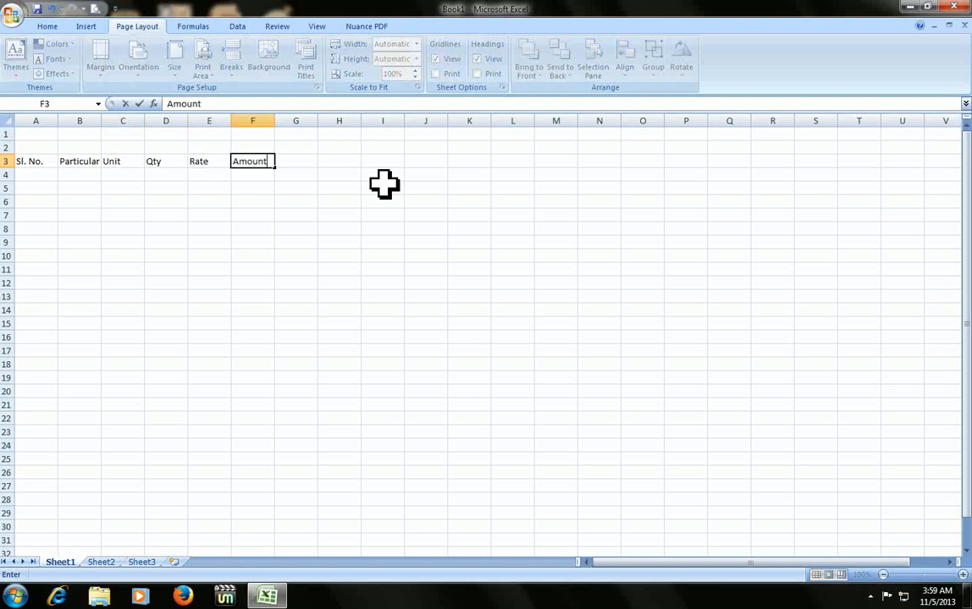
key("Tab")
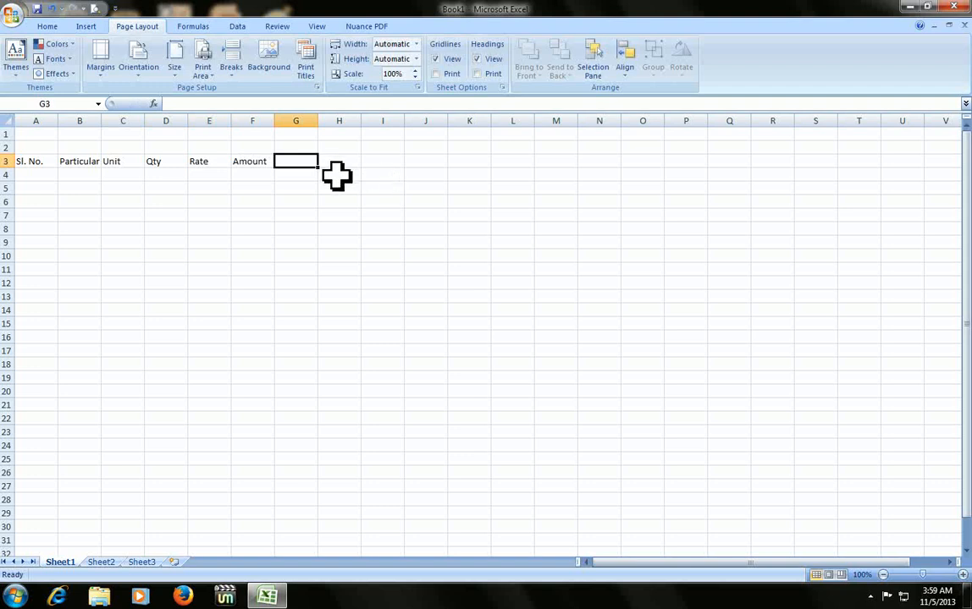
left_click_drag(101, 121, 184, 154)
left_click(154, 213)
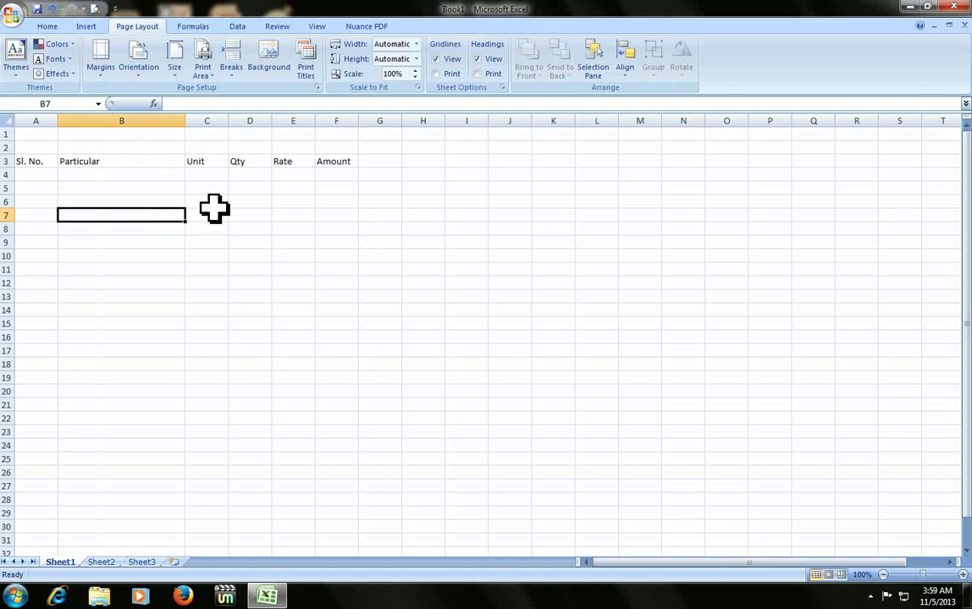
Confirm the Page Setup as A4 portrait at 100% so page-break lines show on the sheet.
key("alt")
key("p")
key("s")
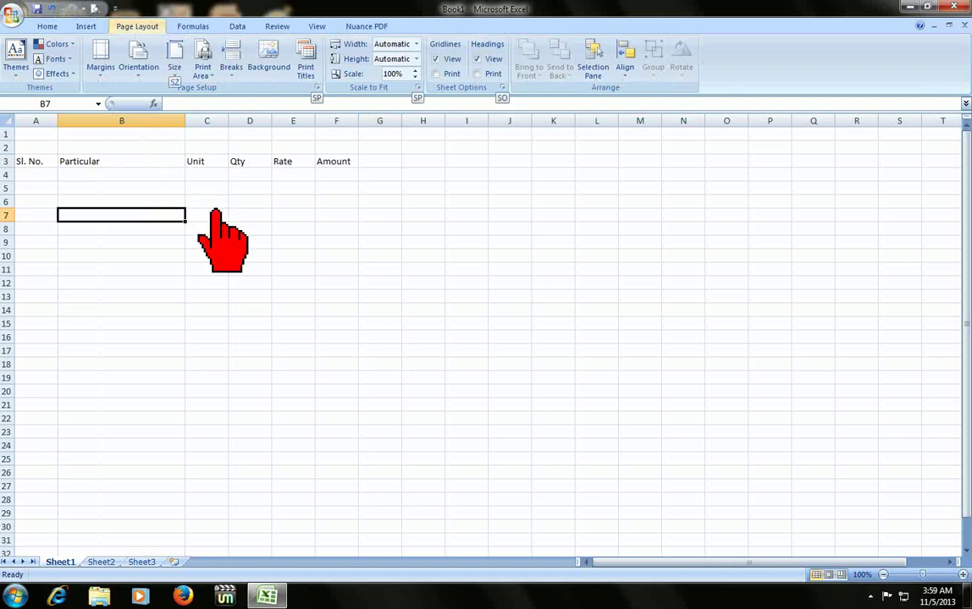
key("p")
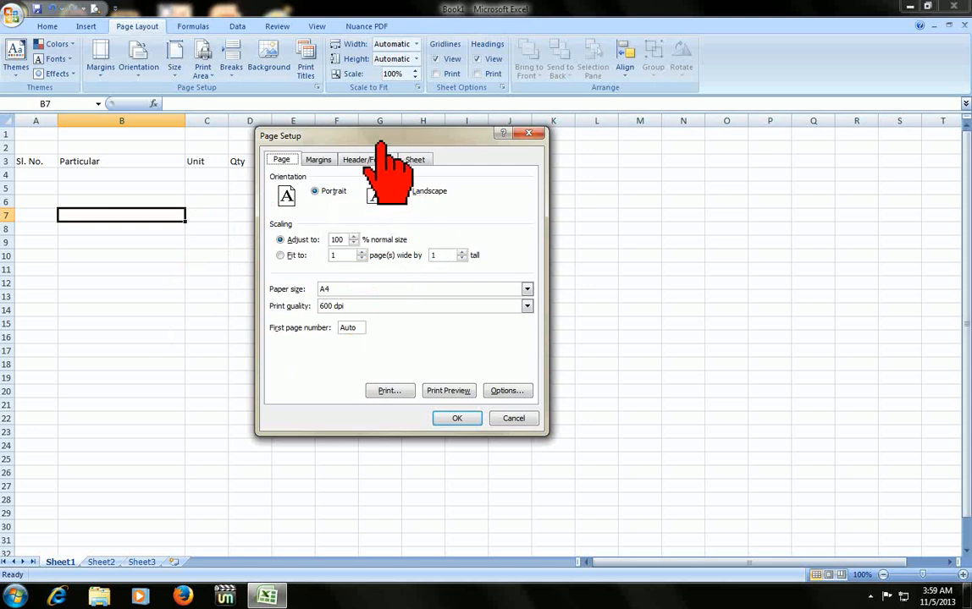
left_click_drag(379, 136, 597, 195)
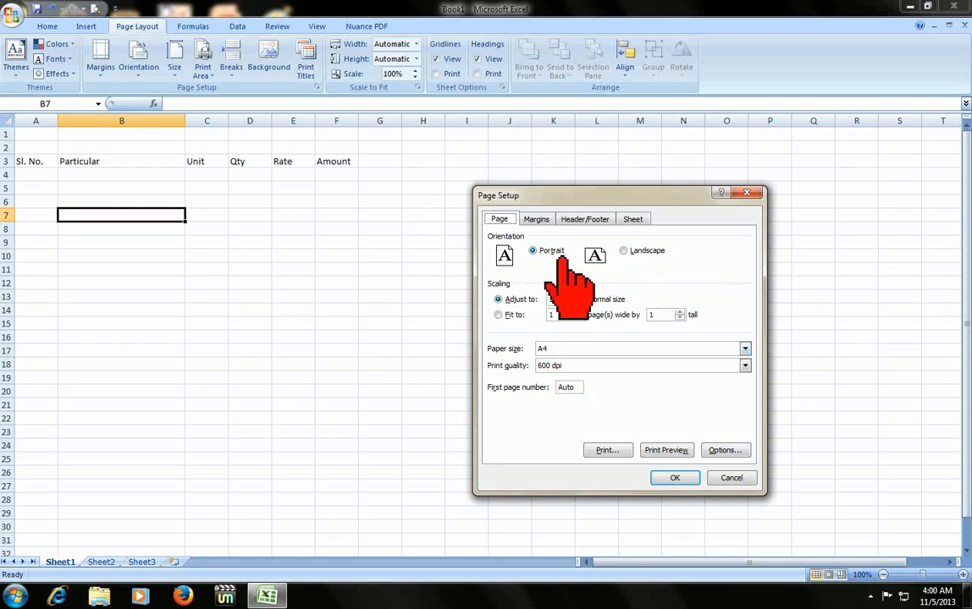
left_click_drag(541, 196, 556, 170)
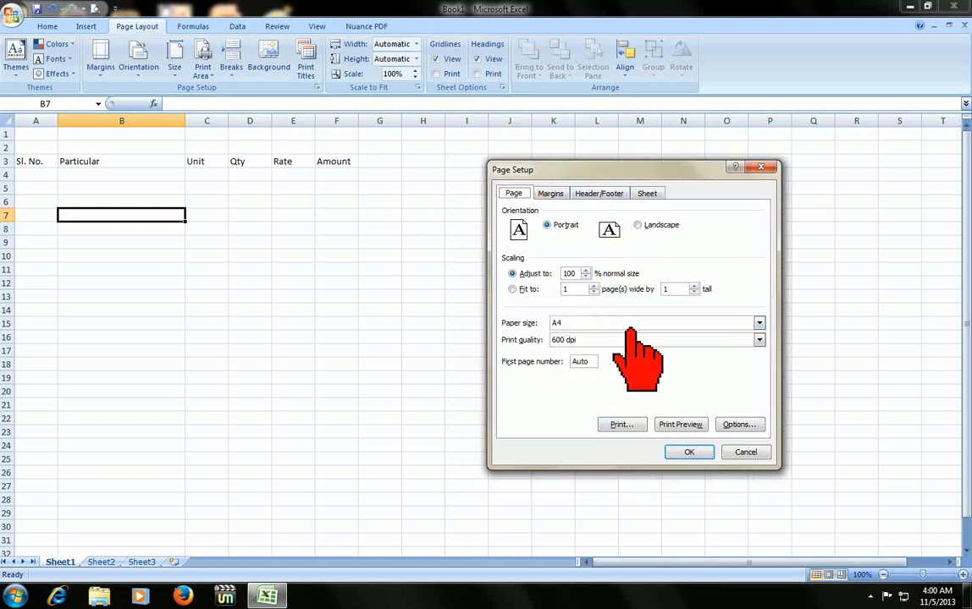
left_click(682, 451)
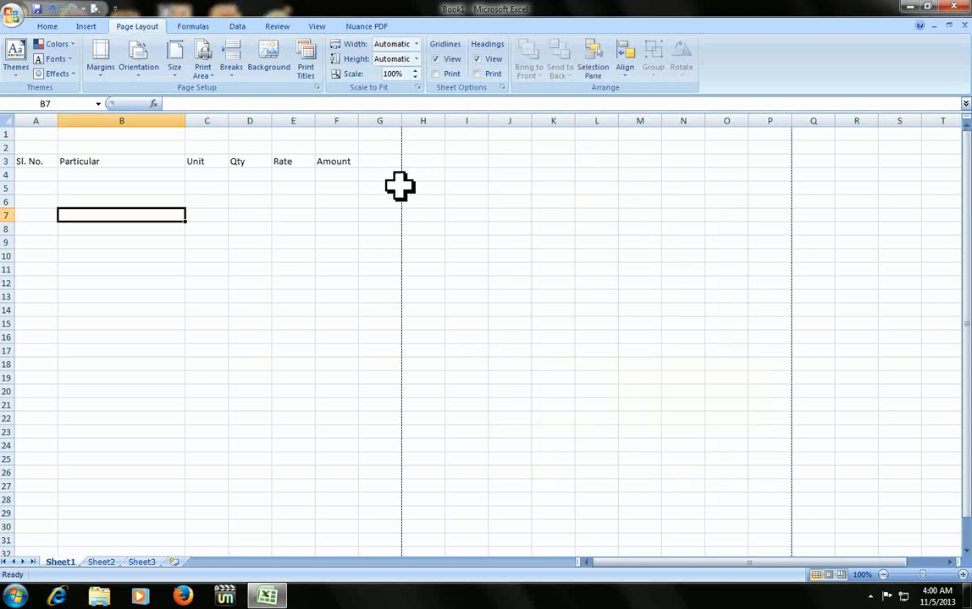
scroll(294, 375, "down", 4)
scroll(282, 397, "down", 2)
scroll(235, 400, "down", 4)
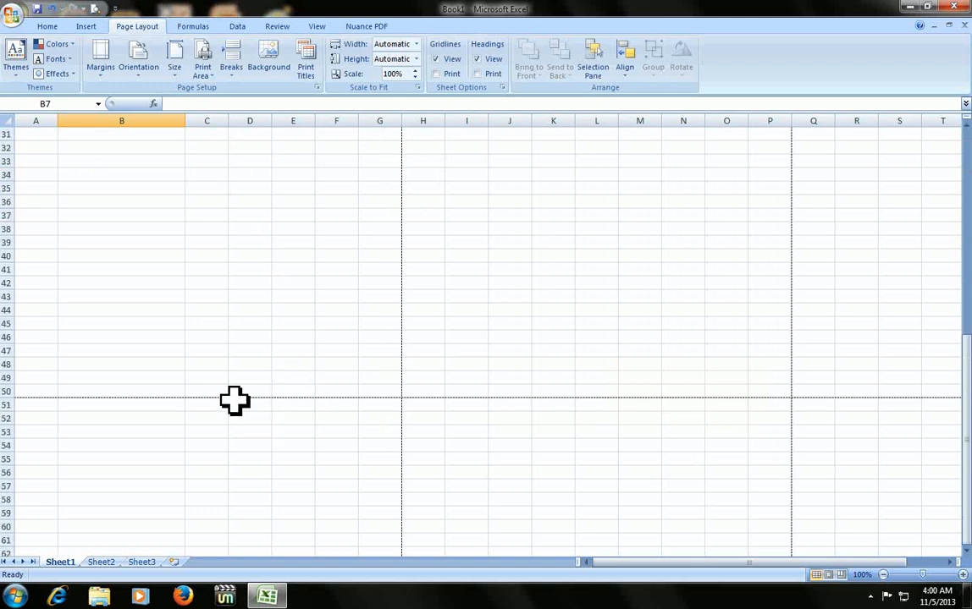
scroll(237, 397, "up", 6)
scroll(241, 394, "up", 4)
Enter Remarks, Observations and Note in G3:I3, fixing mistyped letters along the way.
left_click(381, 162)
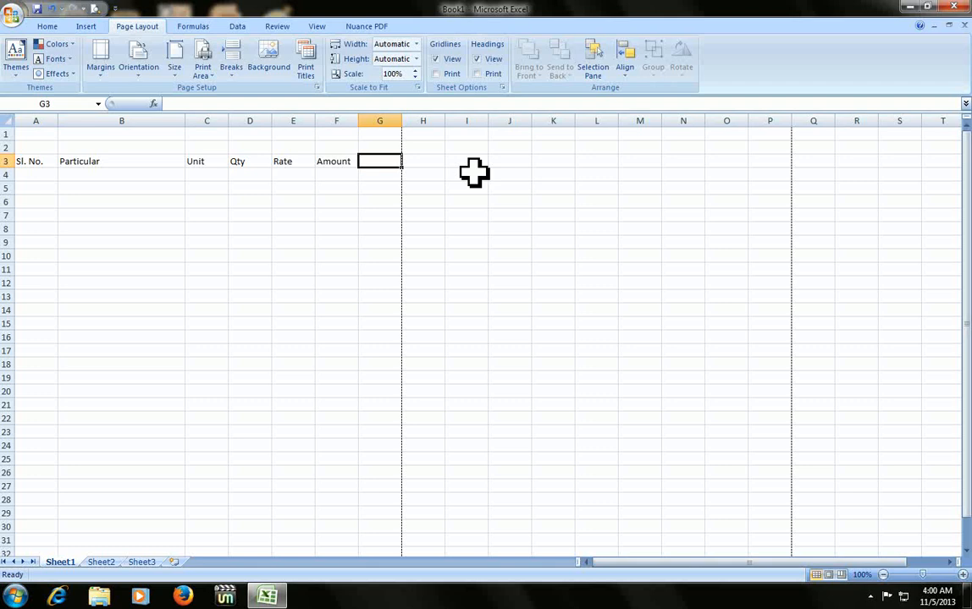
type("Remarks")
key("Tab")
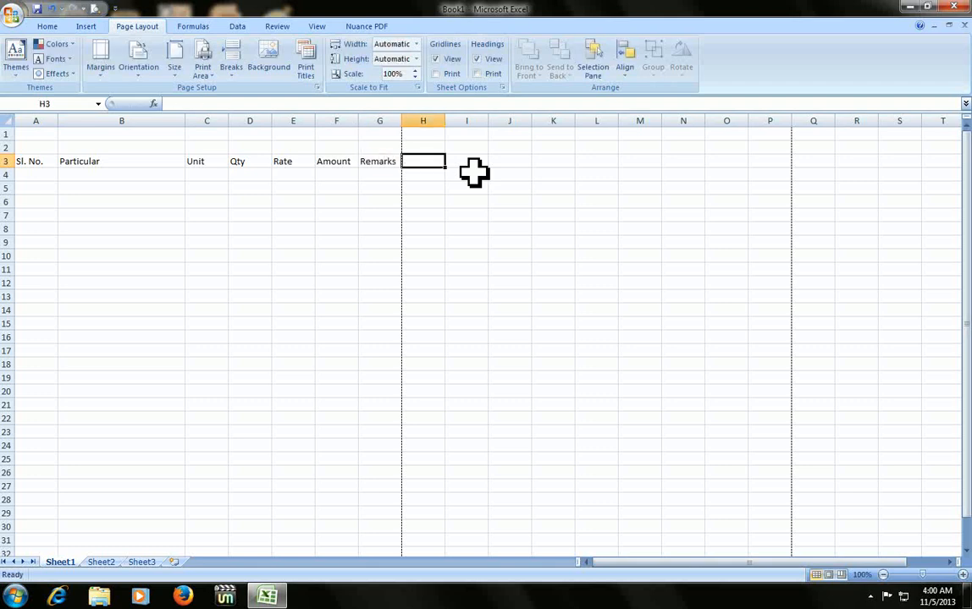
type("Obs")
key("BackSpace")
key("BackSpace")
key("BackSpace")
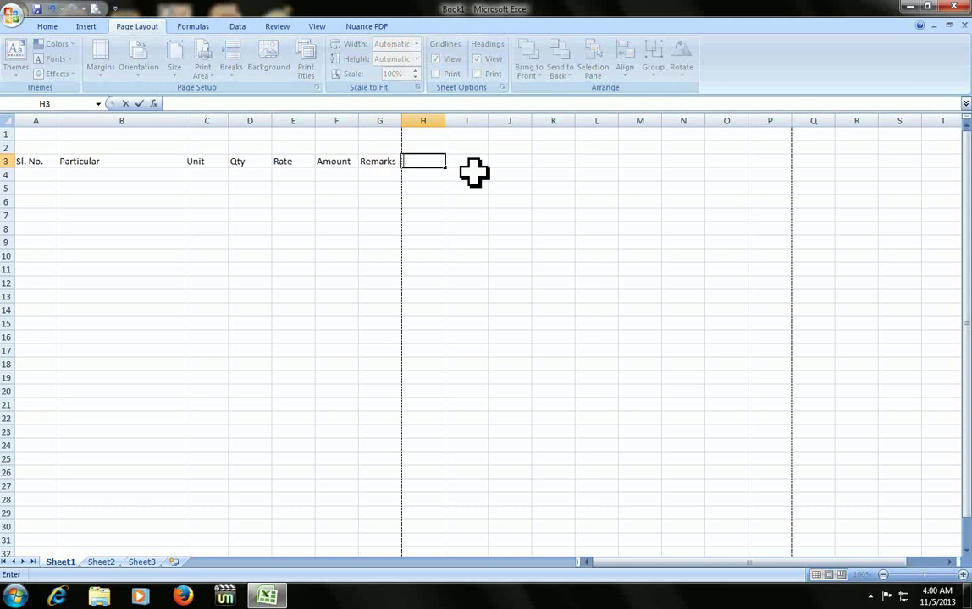
type("Ob")
key("BackSpace")
key("BackSpace")
type("Obsev")
key("BackSpace")
type("rvations")
key("Tab")
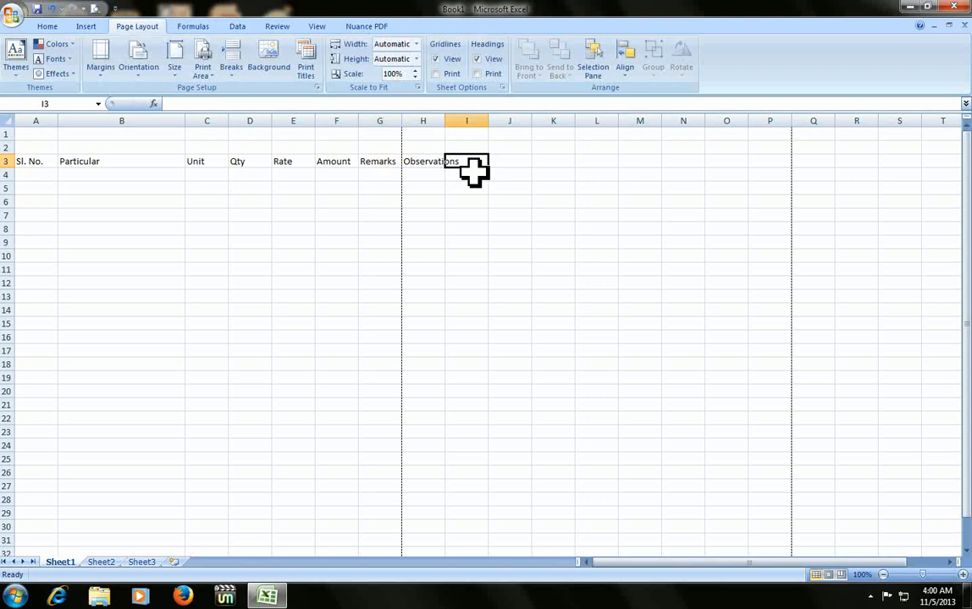
type("Note")
key("BackSpace")
key("BackSpace")
type("te")
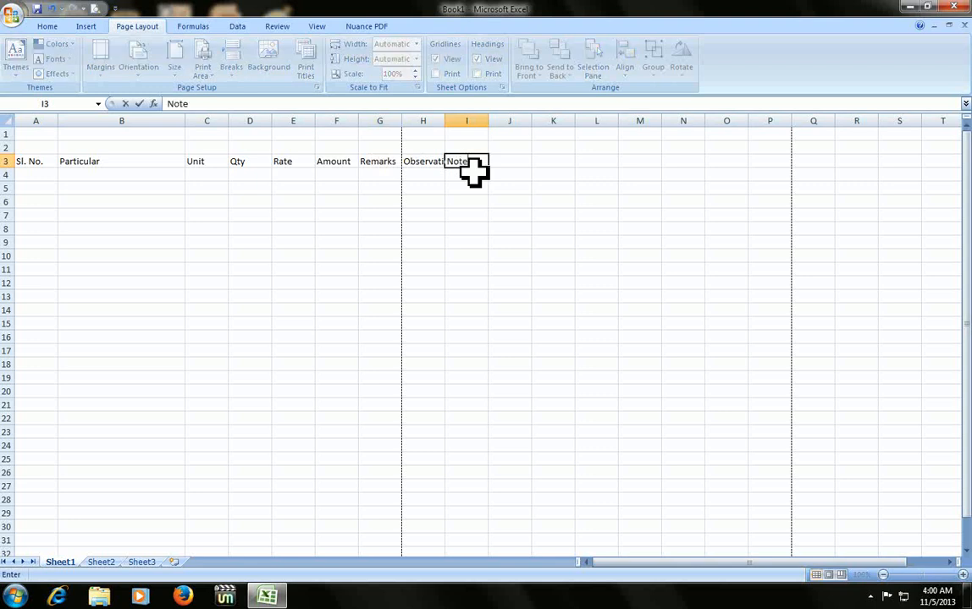
key("Tab")
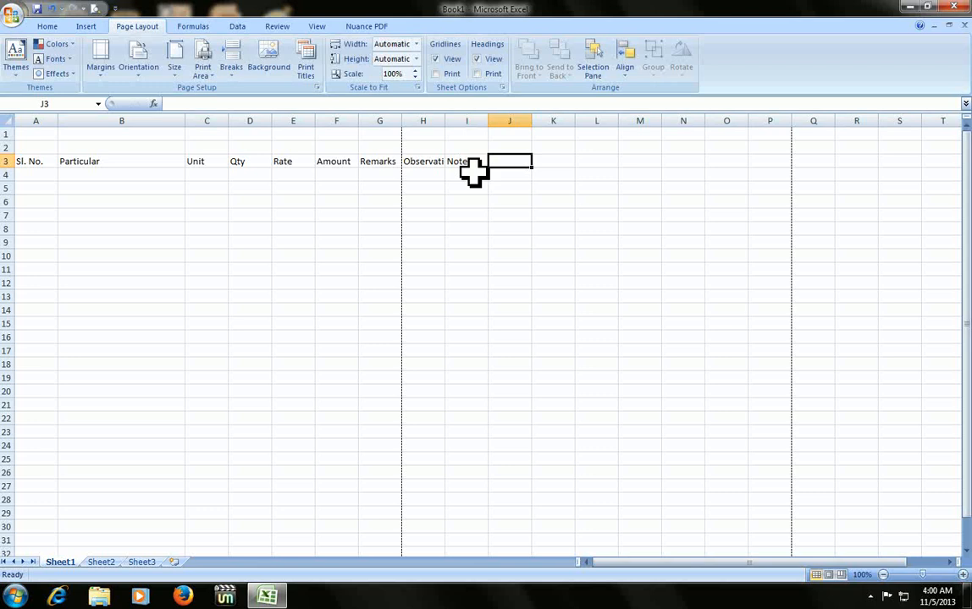
Return to A3 and switch the page orientation to Landscape in Page Setup.
key("Left")
key("Left")
key("Left")
key("Left")
key("Home")
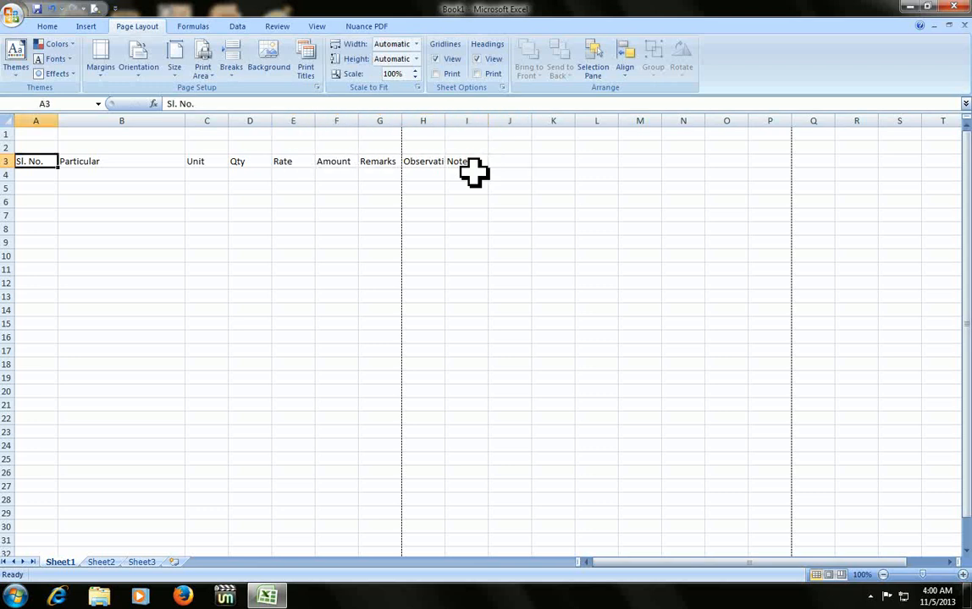
key("alt+p")
key("s")
key("p")
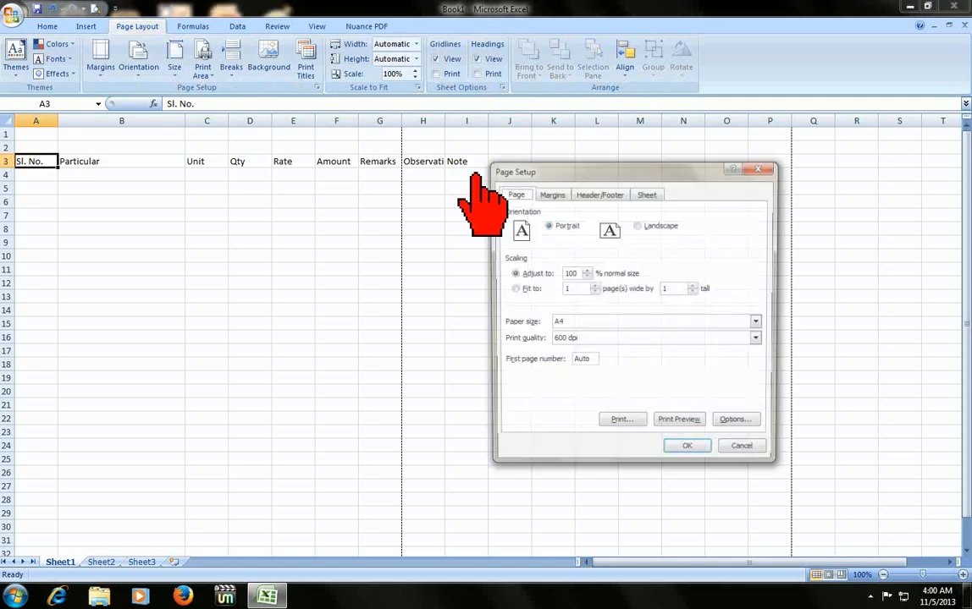
left_click(652, 225)
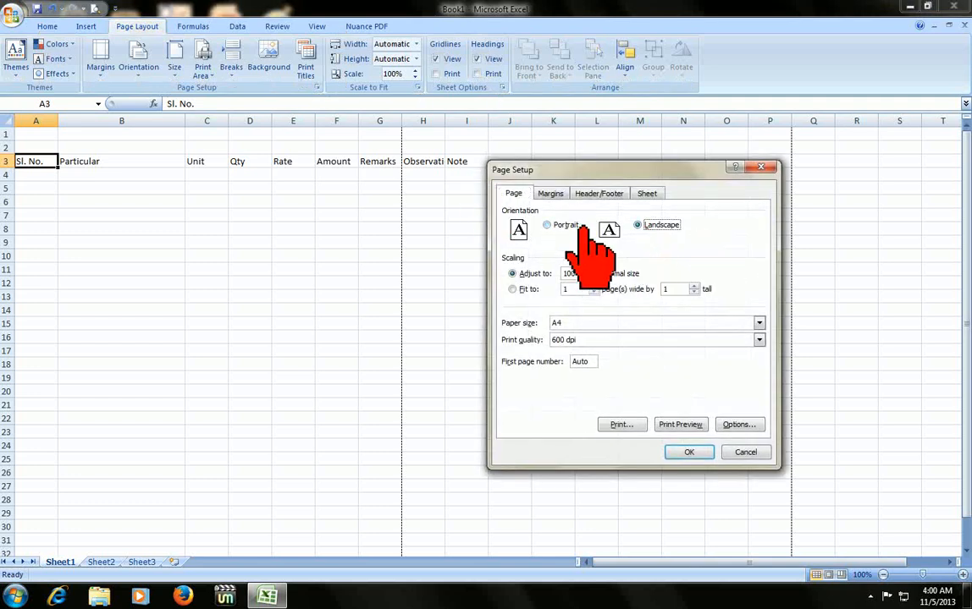
left_click(687, 454)
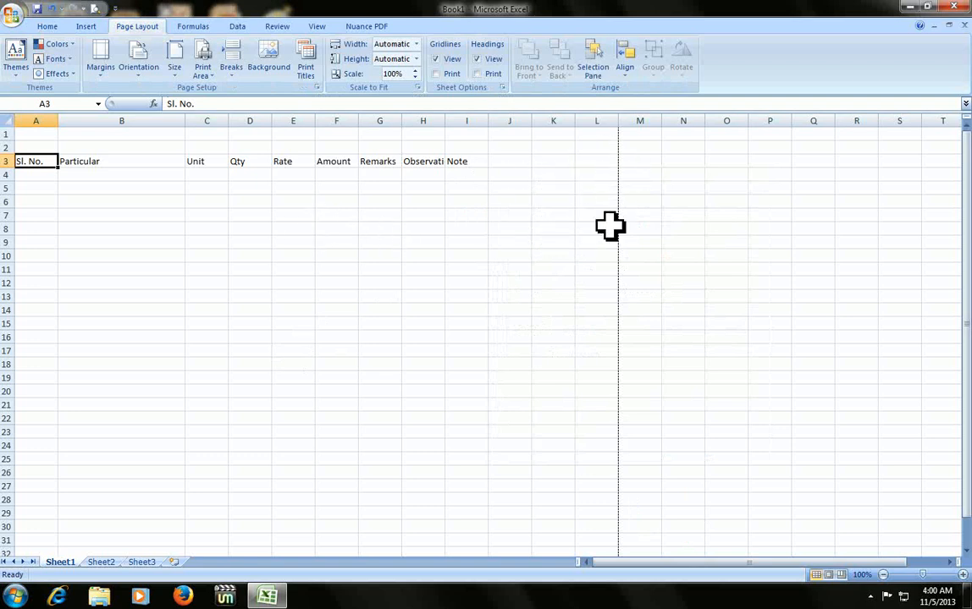
Widen columns B and F, then narrow the Remarks and Amount columns slightly.
left_click_drag(184, 127, 415, 135)
left_click_drag(500, 125, 624, 135)
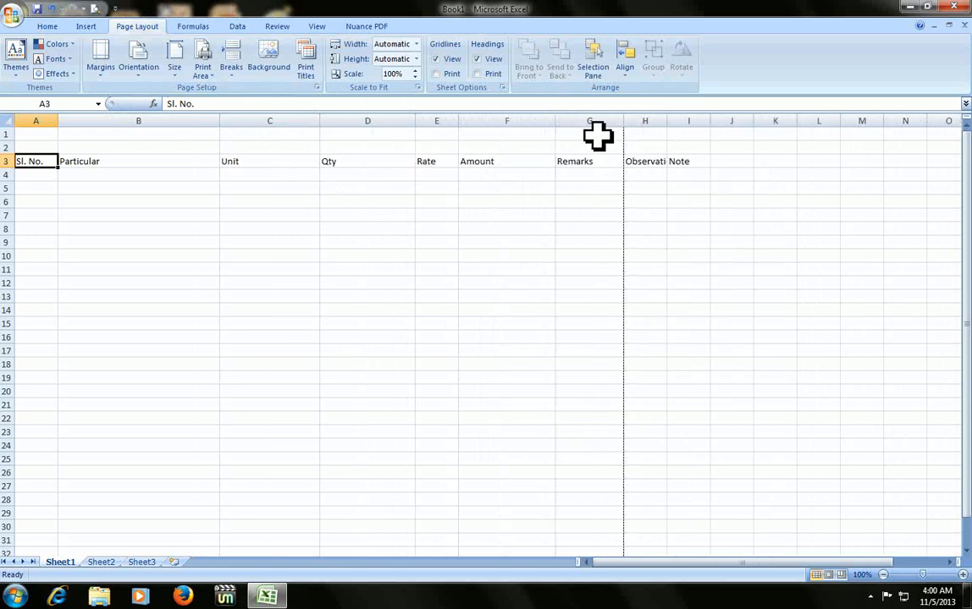
left_click(452, 215)
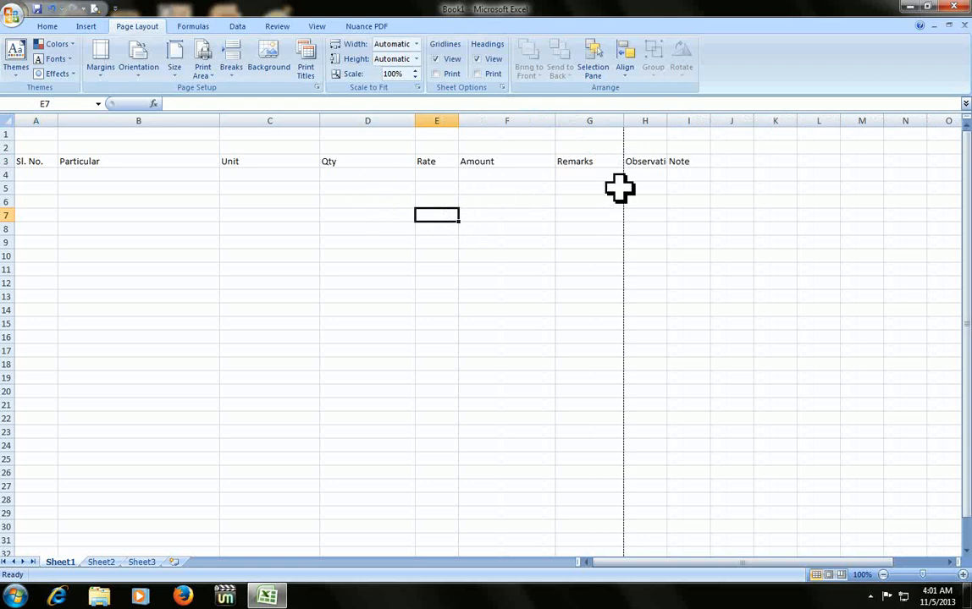
left_click_drag(623, 125, 614, 126)
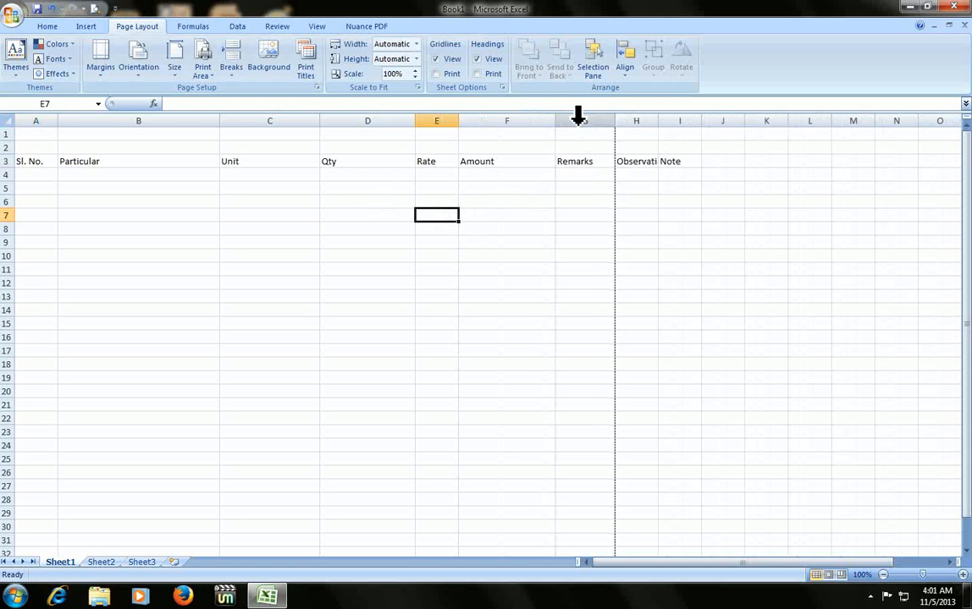
left_click_drag(555, 124, 546, 124)
left_click(518, 213)
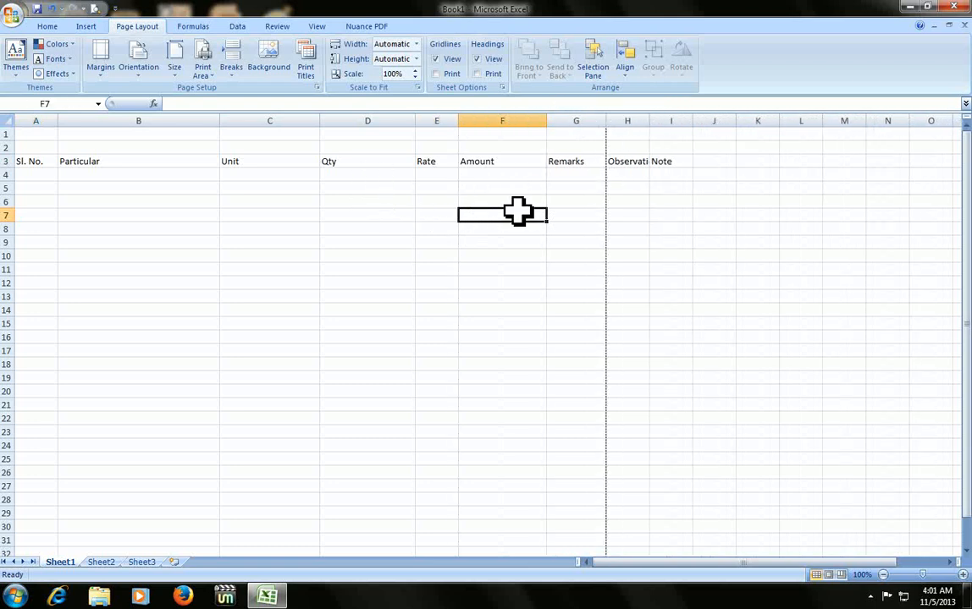
Set print scaling to 97% and check the result in Print Preview.
key("alt+p")
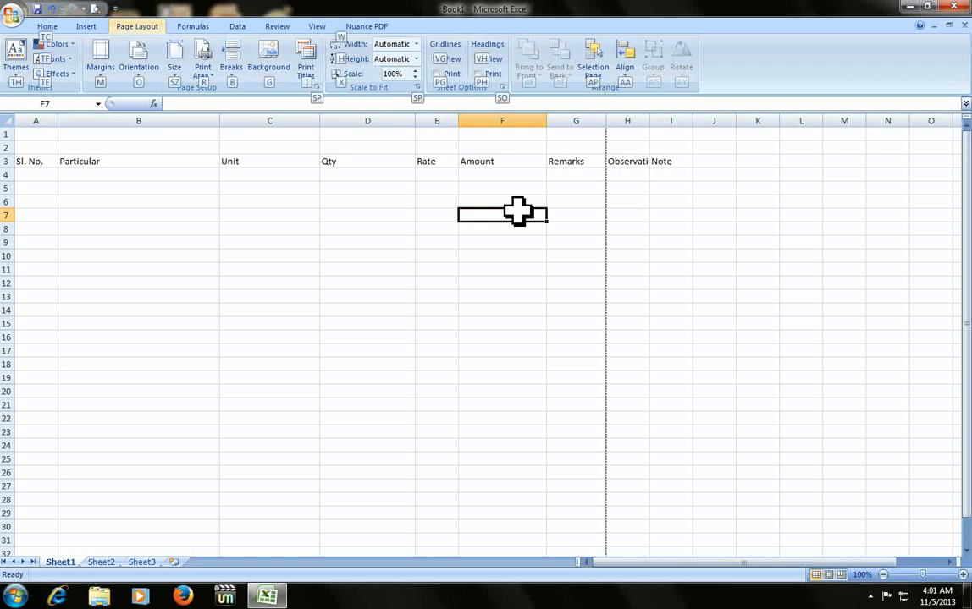
key("s")
key("p")
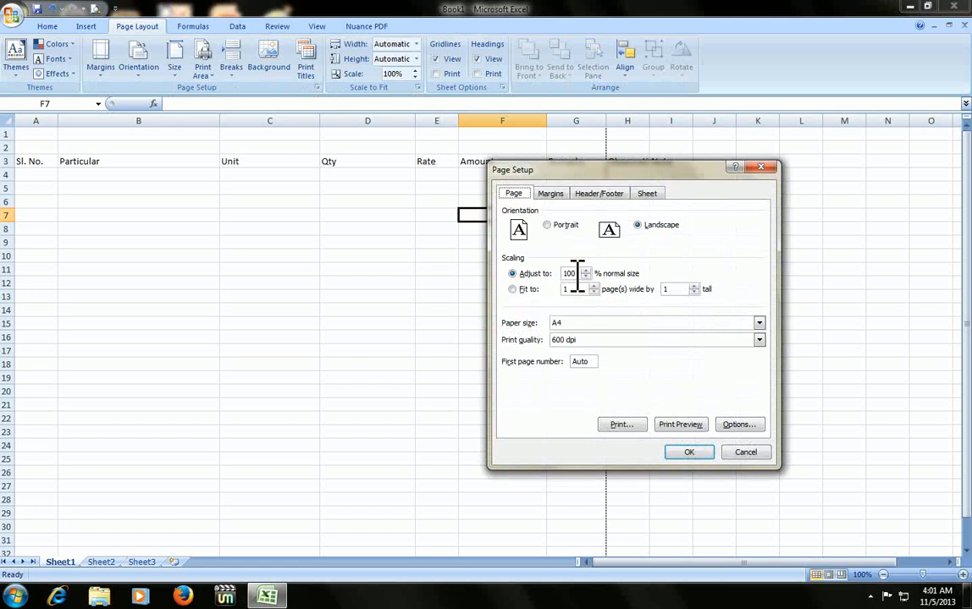
double_click(572, 273)
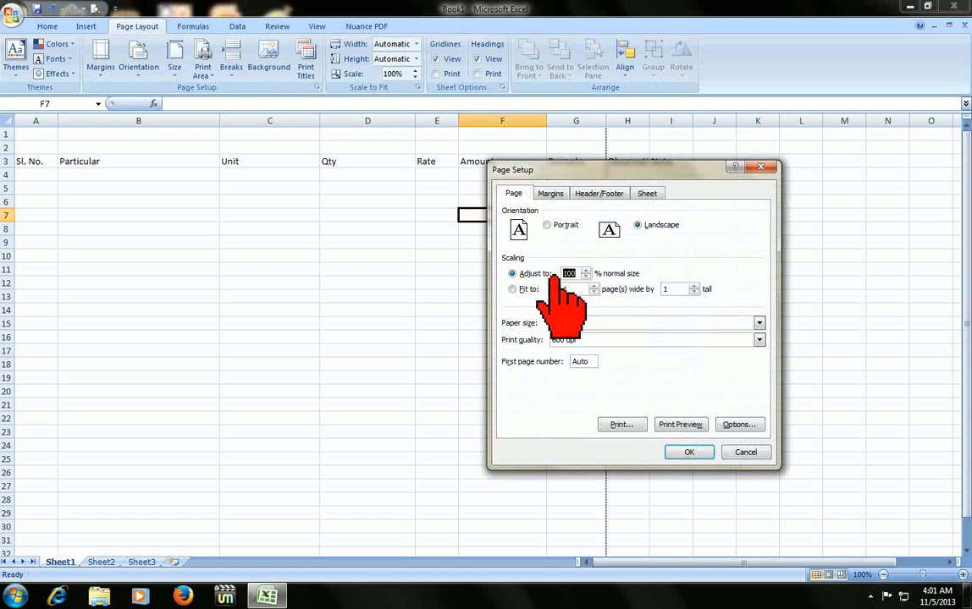
type("97")
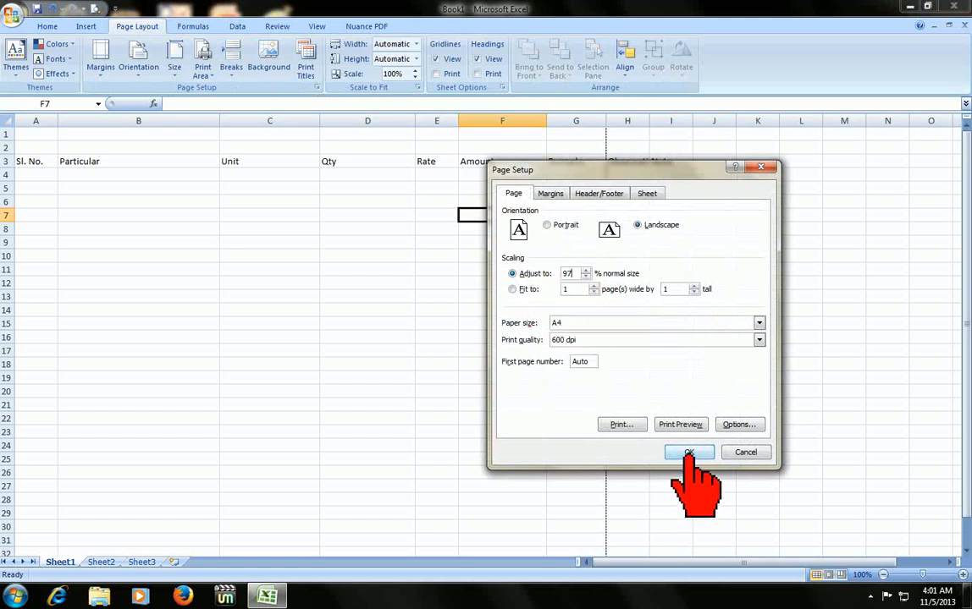
left_click(689, 453)
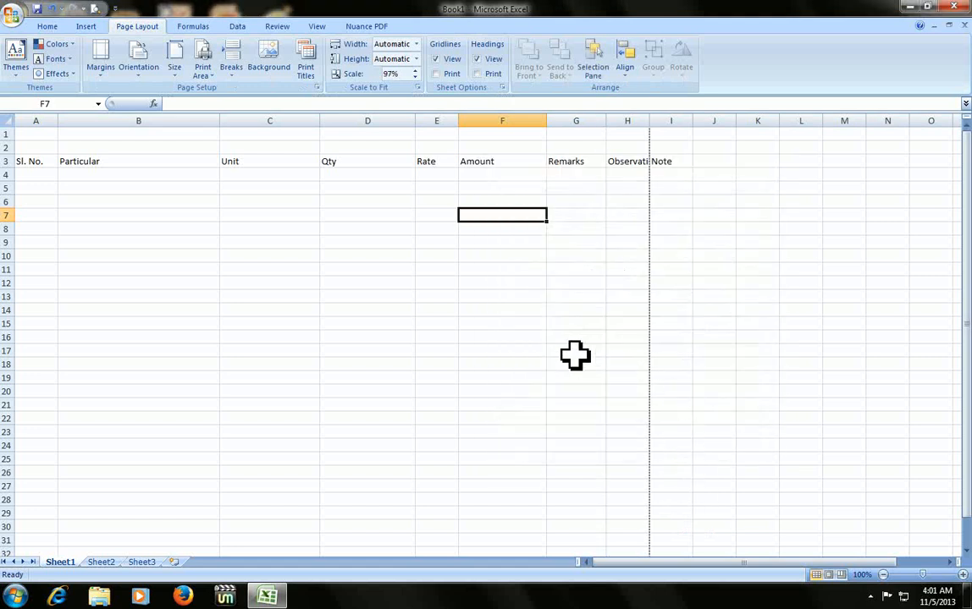
left_click(575, 354)
key("ctrl+F2")
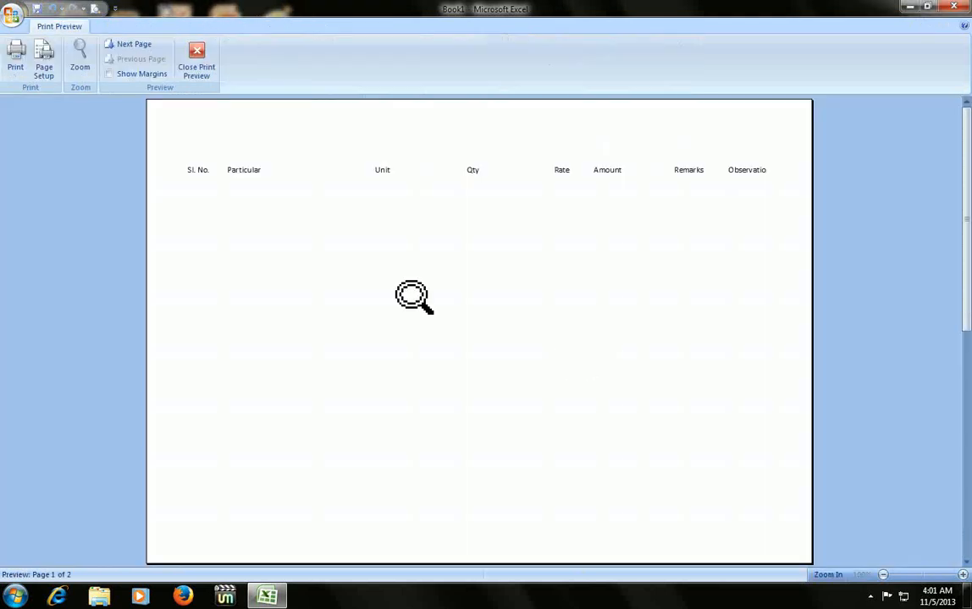
key("Escape")
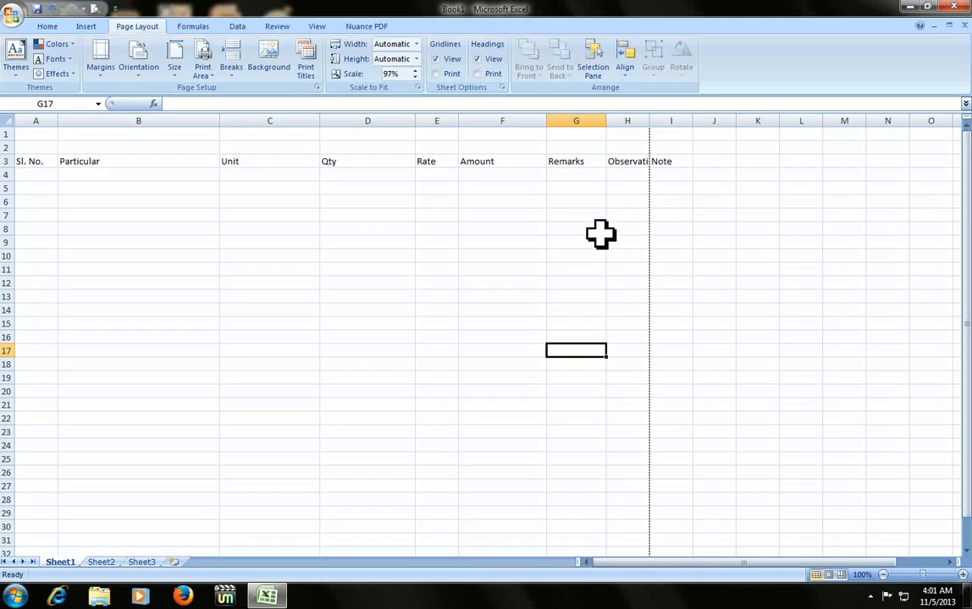
Lower the print scaling to 95%.
key("alt+p")
key("s")
key("p")
left_click(609, 227)
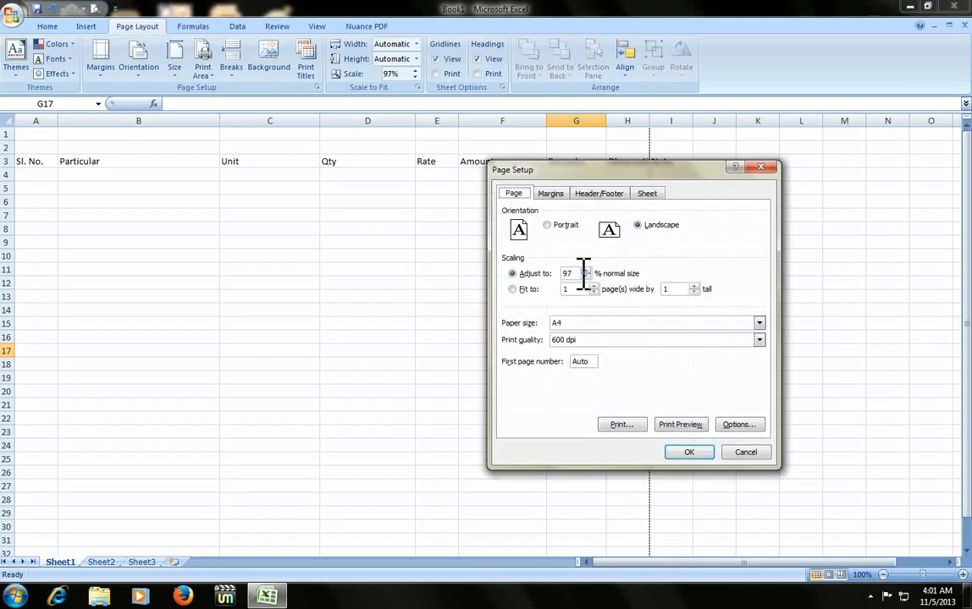
type("95")
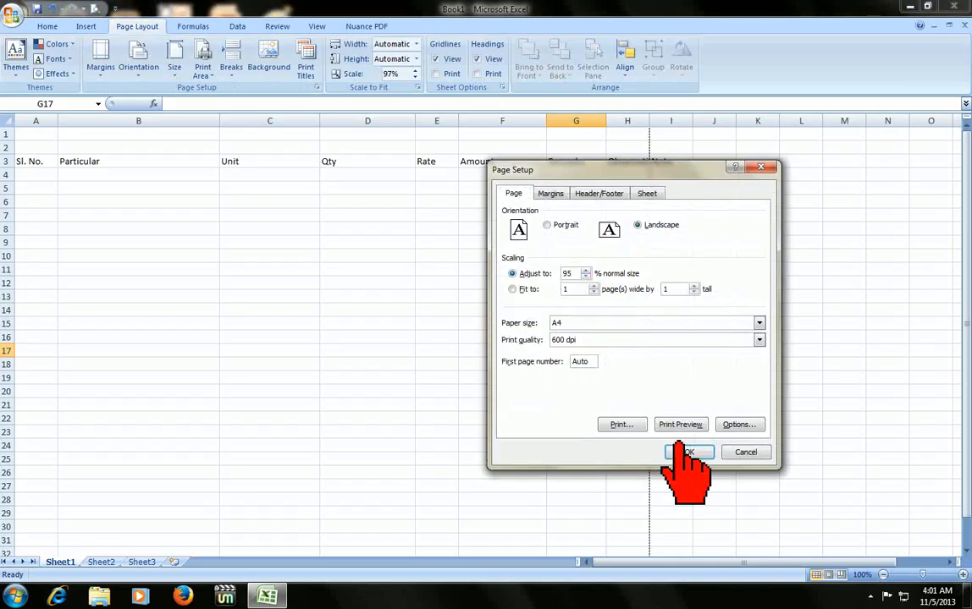
left_click(689, 452)
left_click(492, 339)
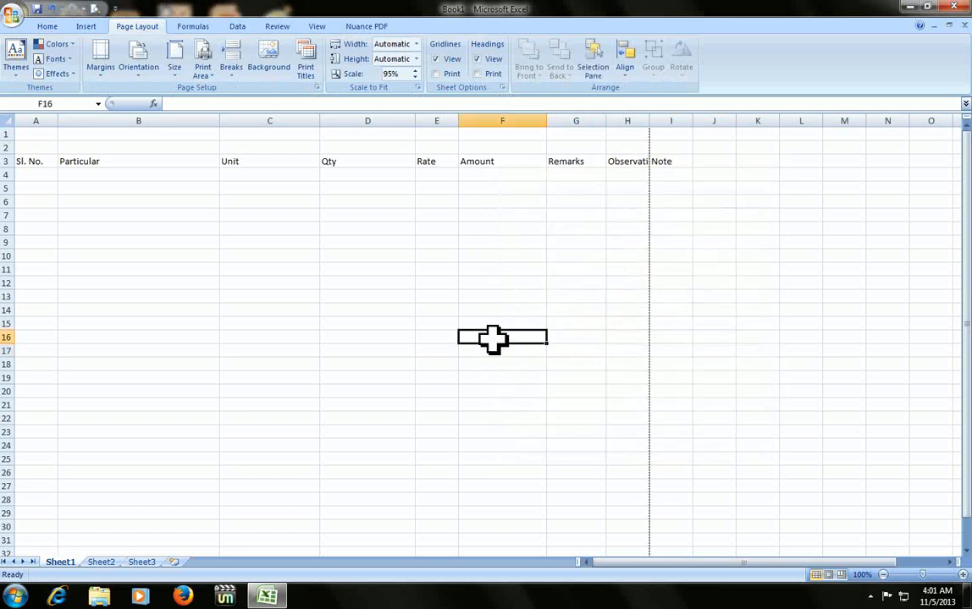
Lower the print scaling to 90% and confirm the fit in Print Preview.
key("alt+p")
key("s")
key("p")
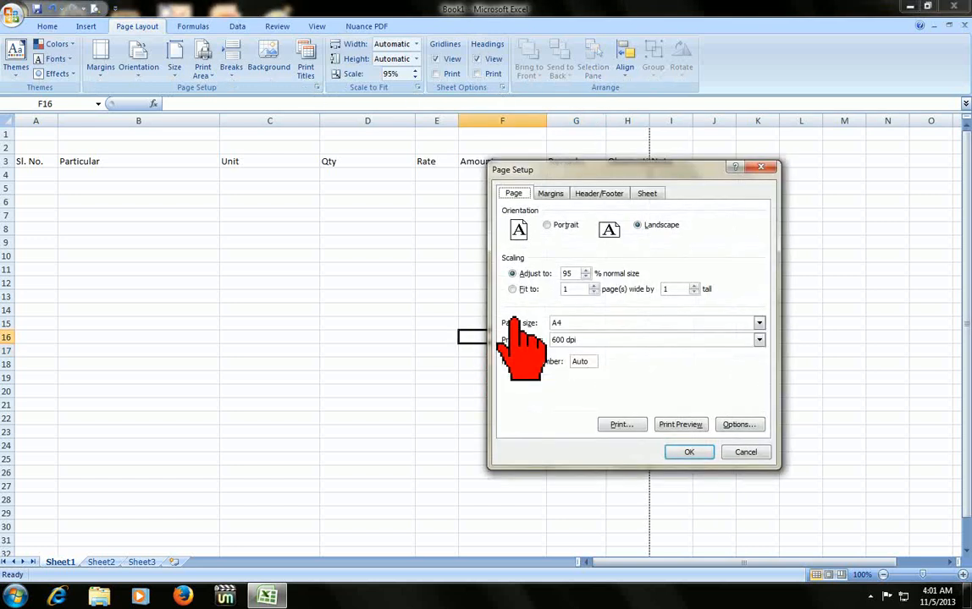
double_click(565, 272)
type("9")
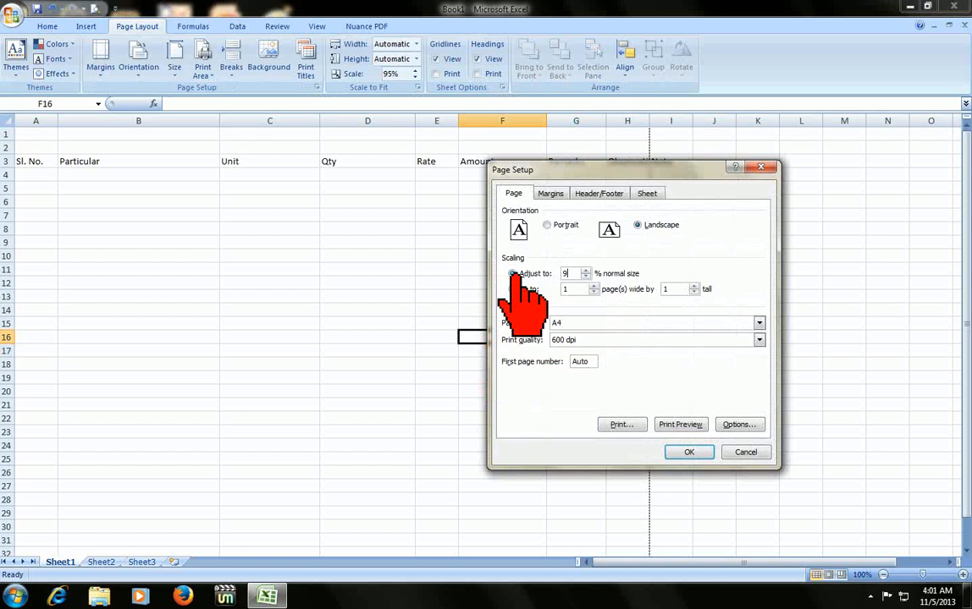
type("0")
left_click(689, 452)
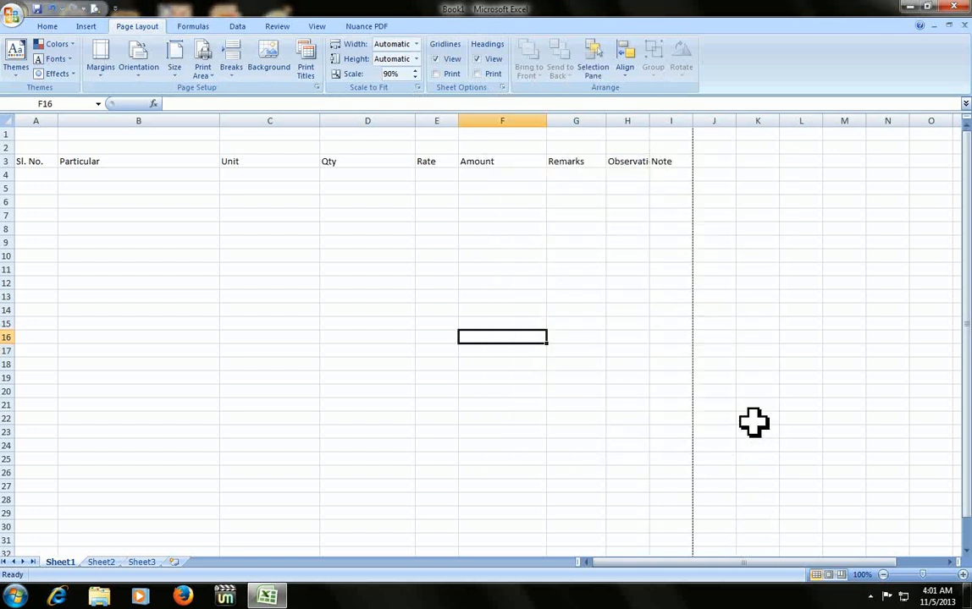
key("ctrl+F2")
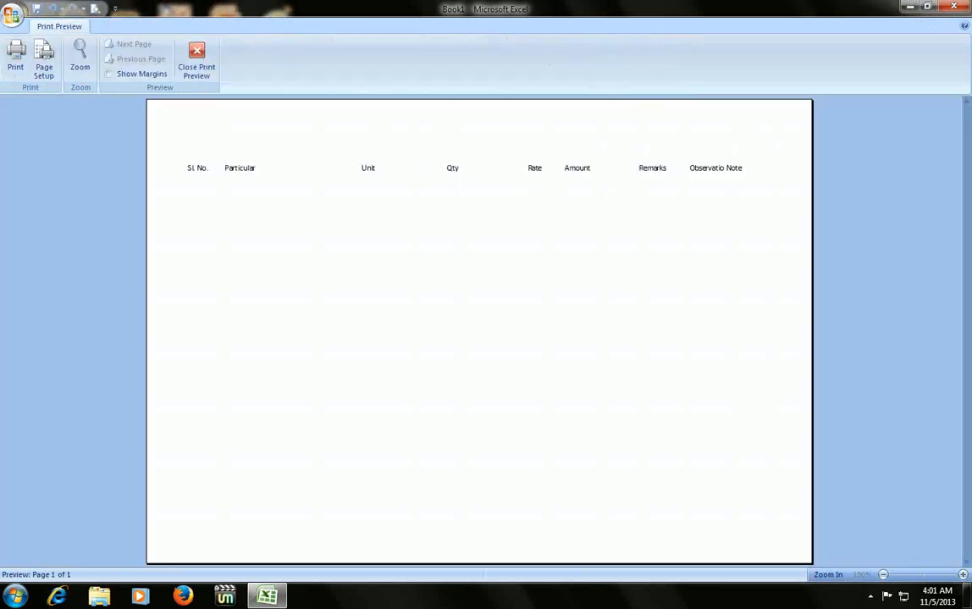
key("Escape")
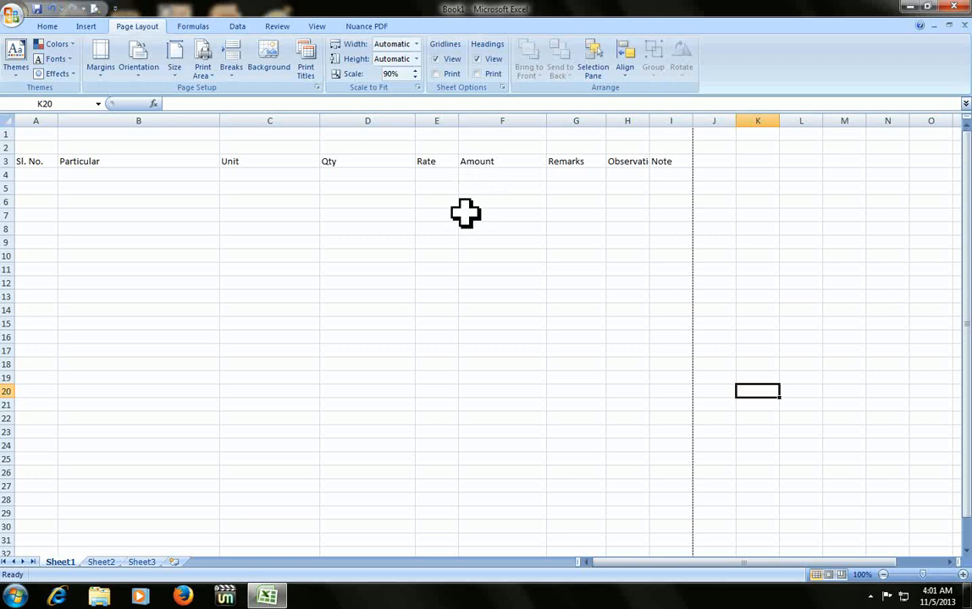
On the Margins tab set Top 1, Left 1.2 and Right 1.
key("alt+p")
key("s")
key("p")
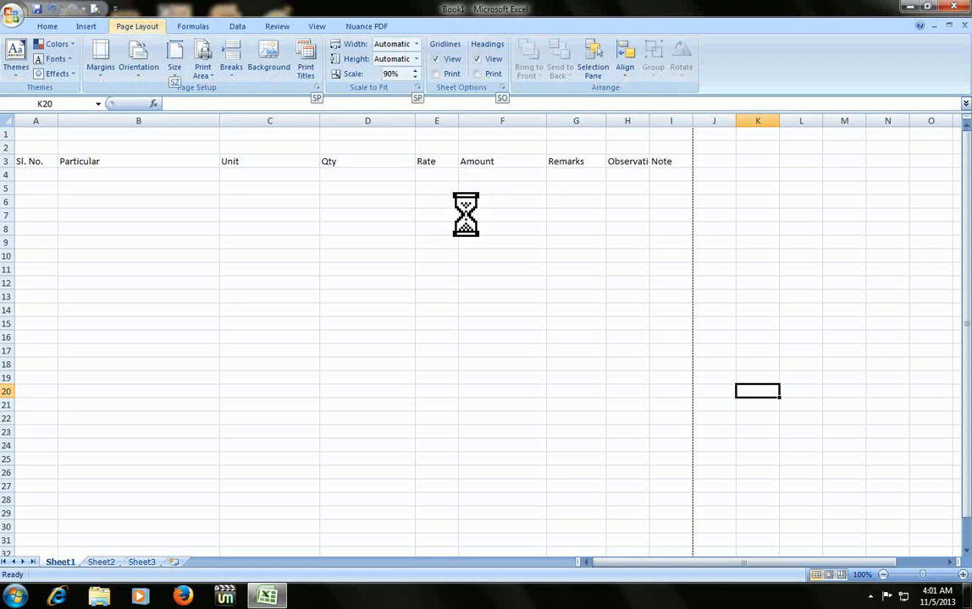
key("ctrl+Tab")
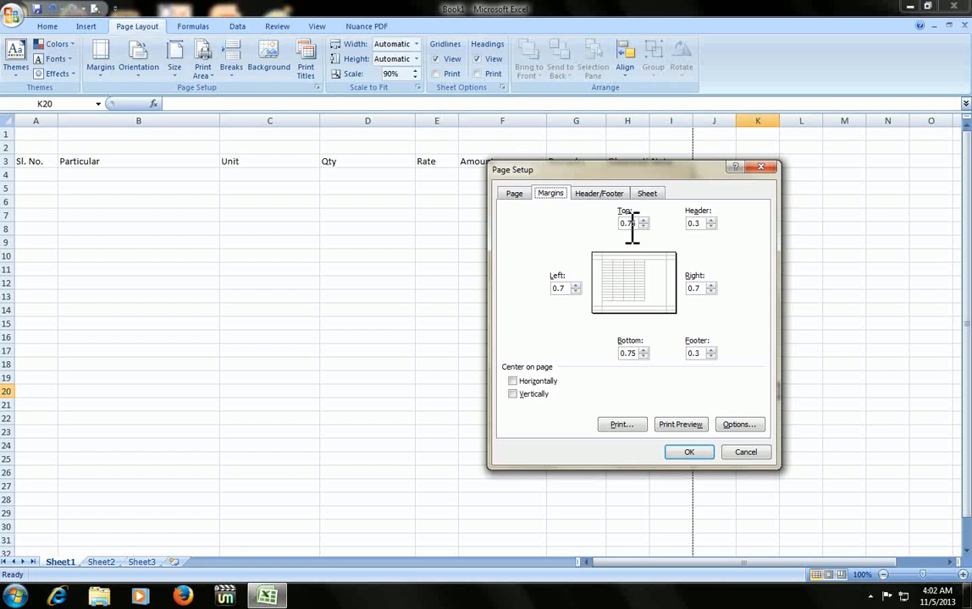
left_click(630, 224)
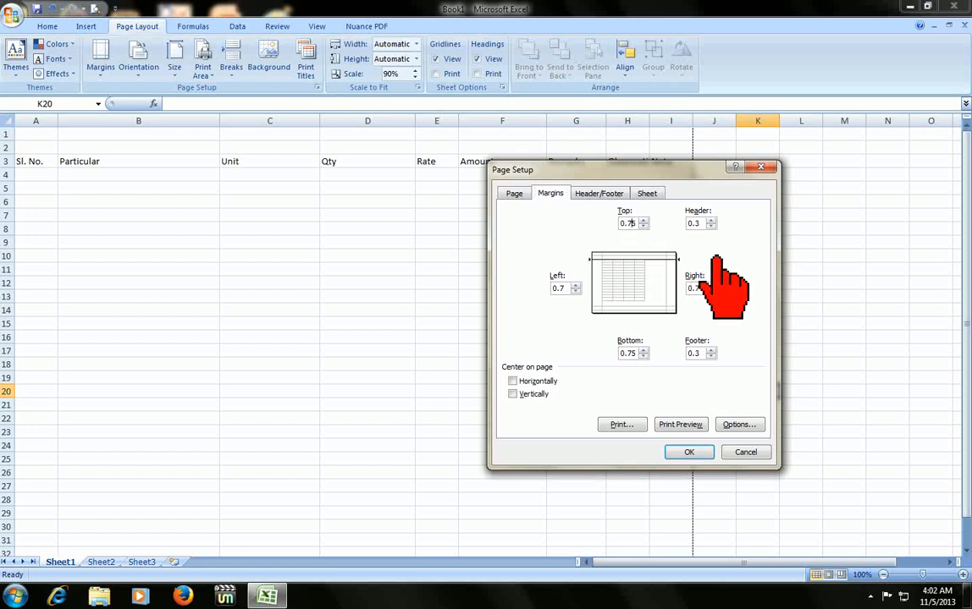
type("1")
key("Tab")
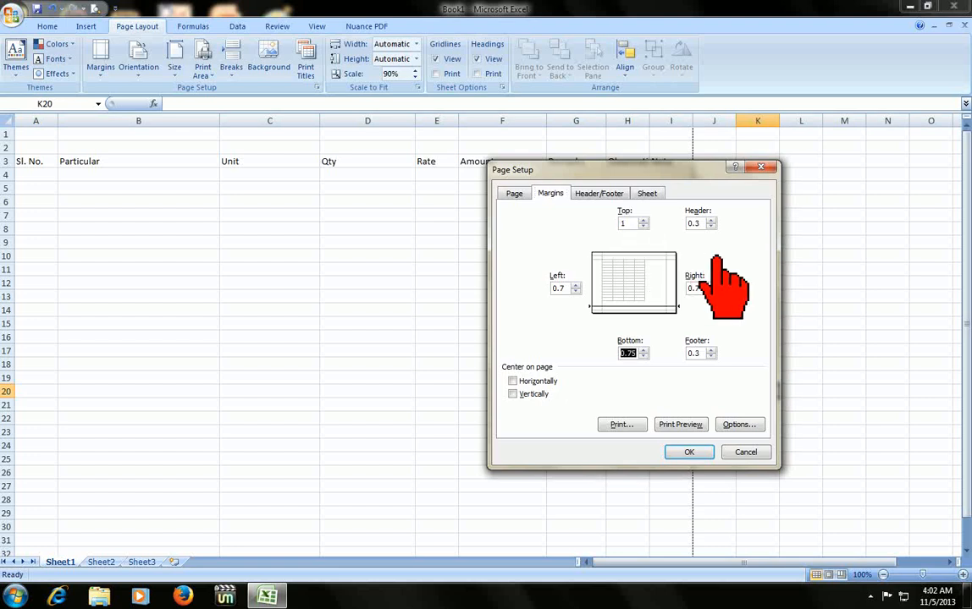
key("Tab")
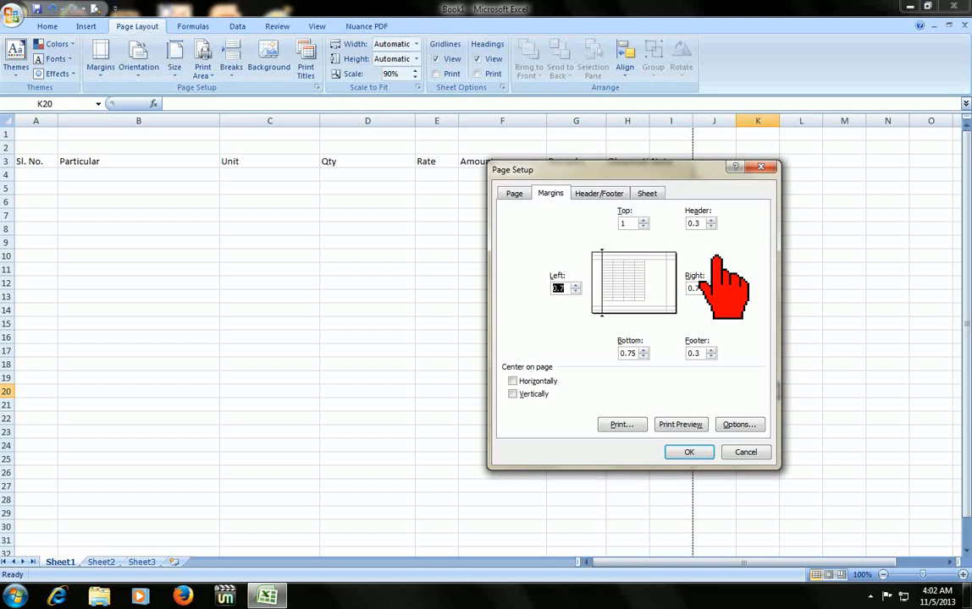
type("1.2")
key("Tab")
type("1")
key("Tab")
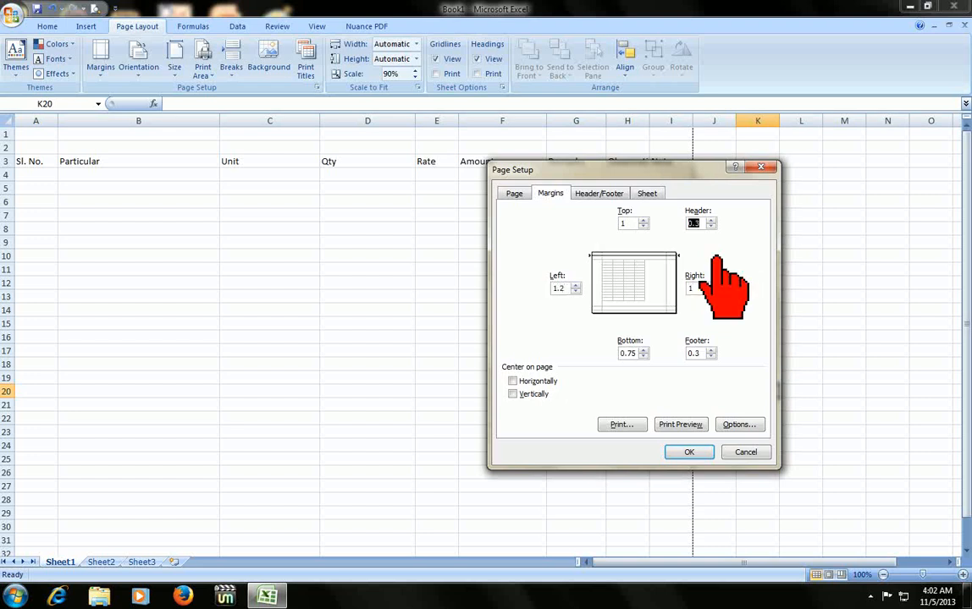
Set the Bottom margin to 1 and apply the new margins.
key("Tab")
key("Tab")
key("Tab")
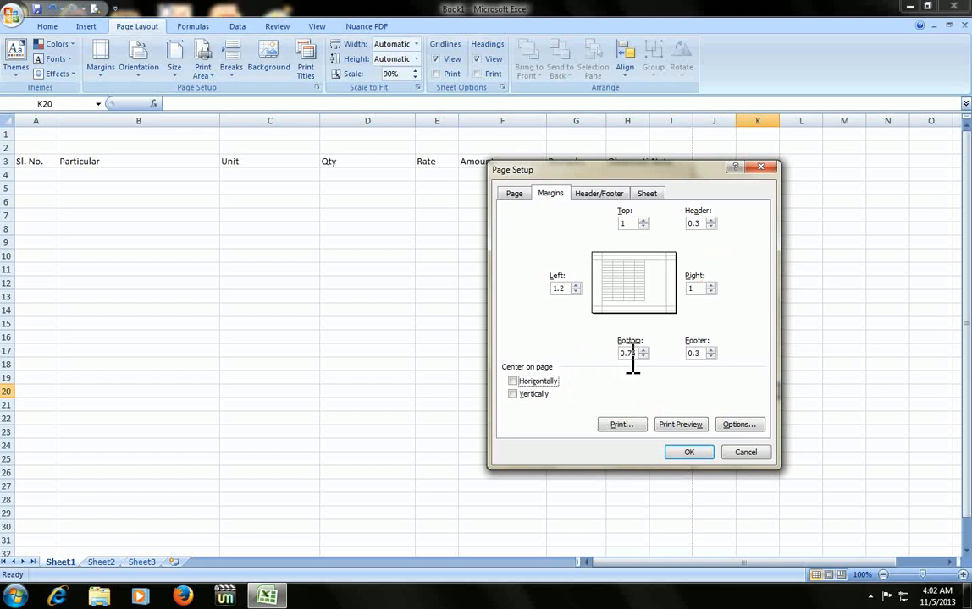
left_click(630, 353)
double_click(631, 353)
type("1")
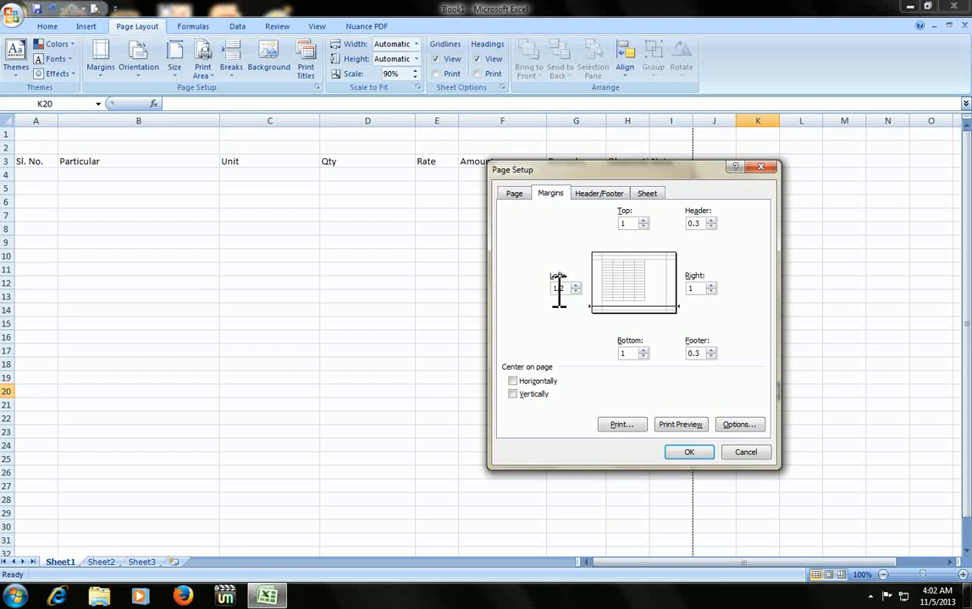
left_click(688, 451)
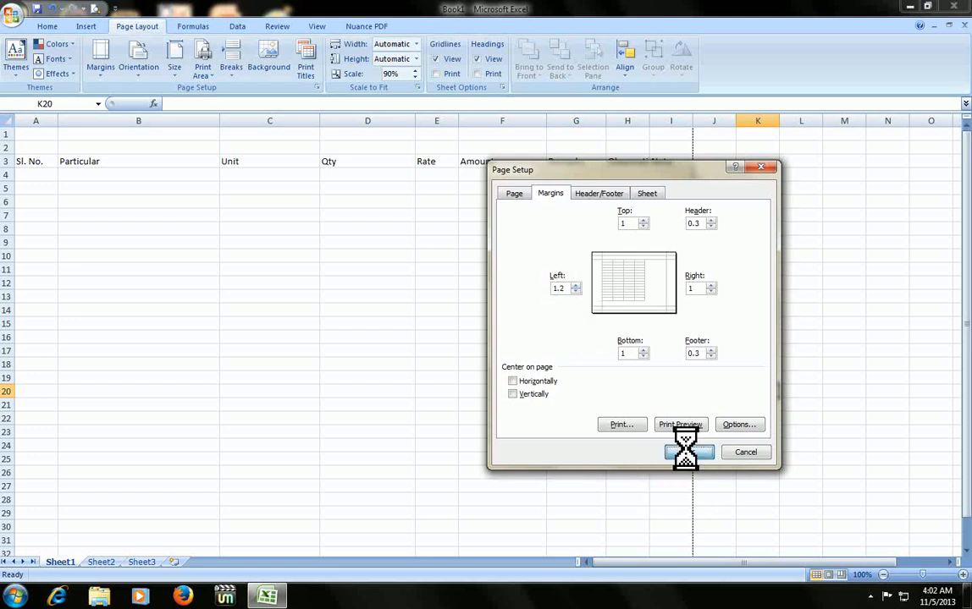
left_click(616, 365)
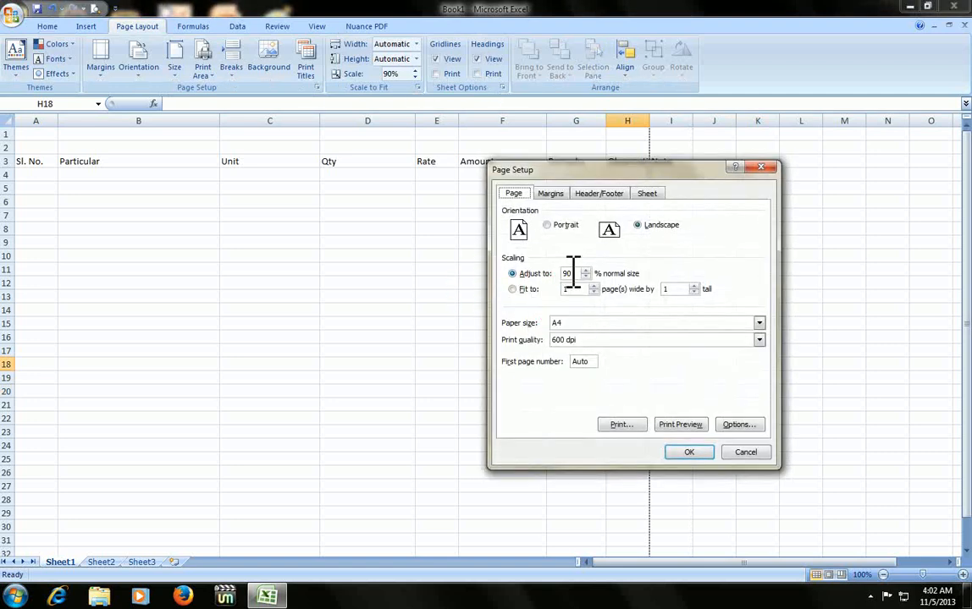
Reduce the print scaling to 85%.
left_click_drag(573, 273, 538, 272)
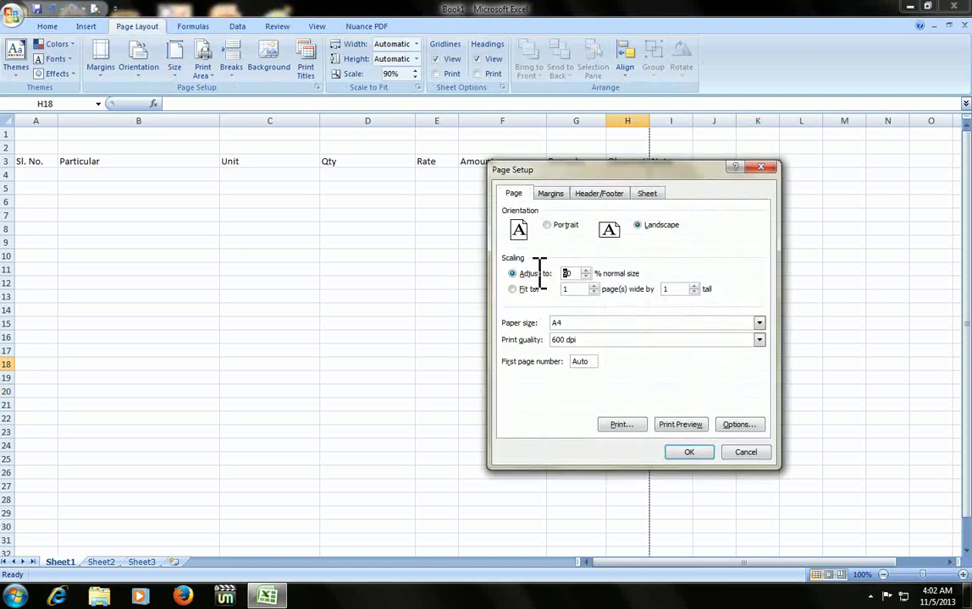
type("85")
key("Return")
left_click(533, 229)
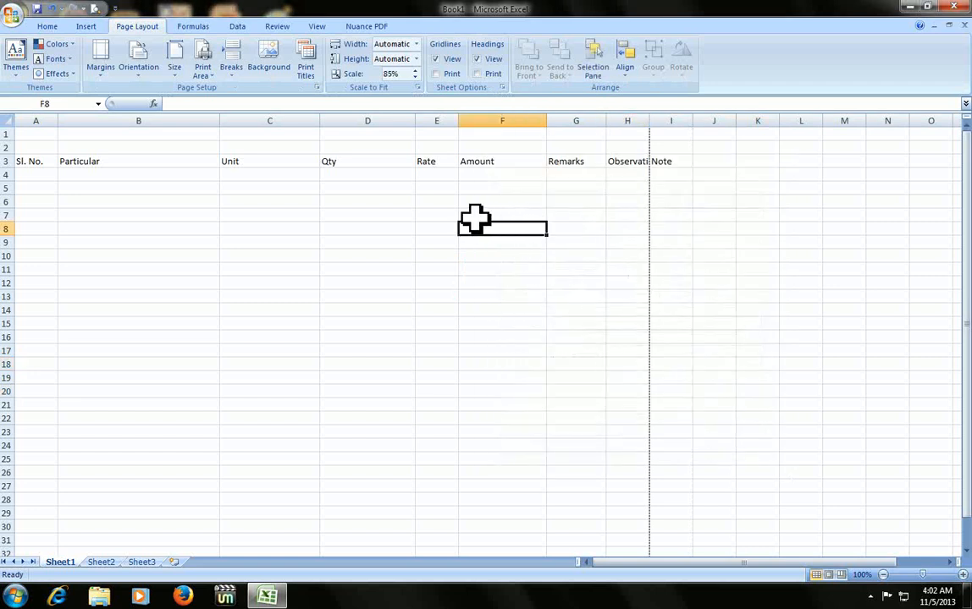
key("alt+p")
key("s")
key("p")
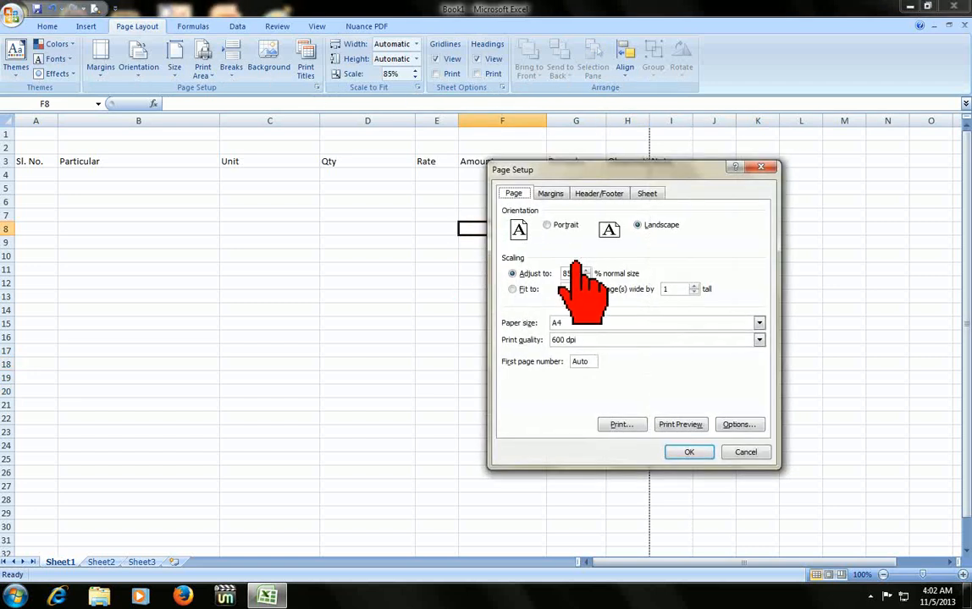
Reduce the print scaling further to 80% and select cell F11.
left_click_drag(581, 273, 547, 273)
type("80")
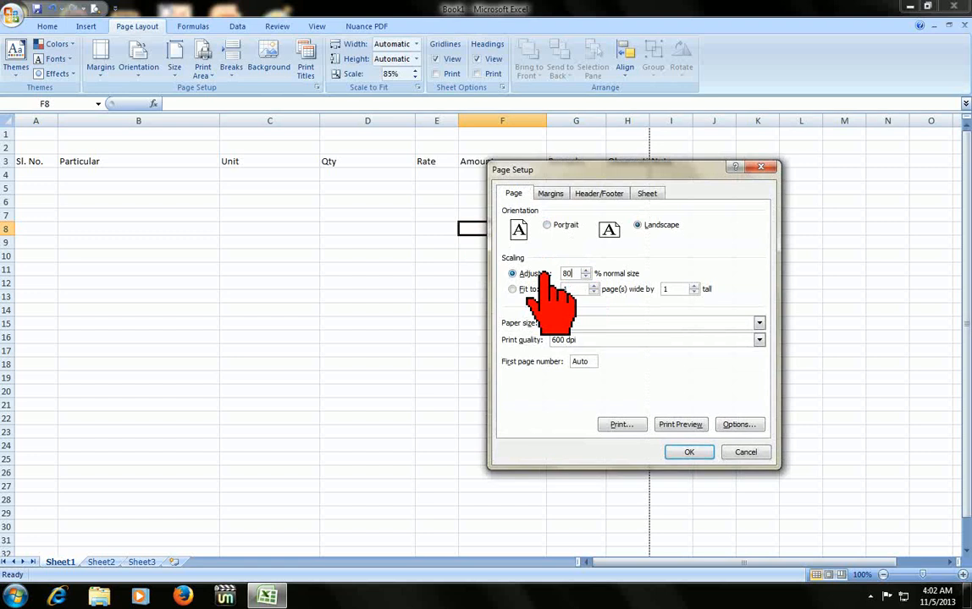
key("Return")
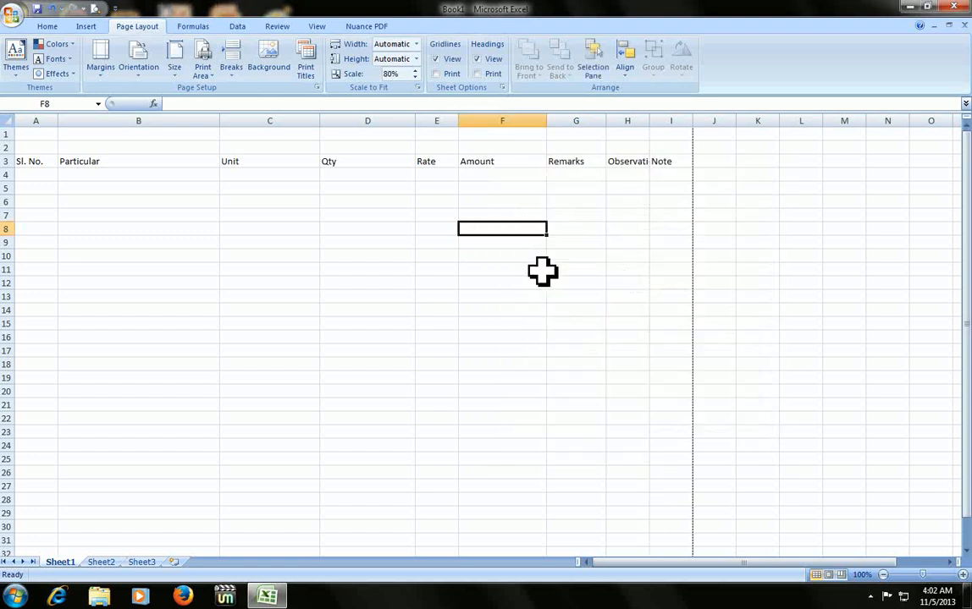
left_click(525, 268)
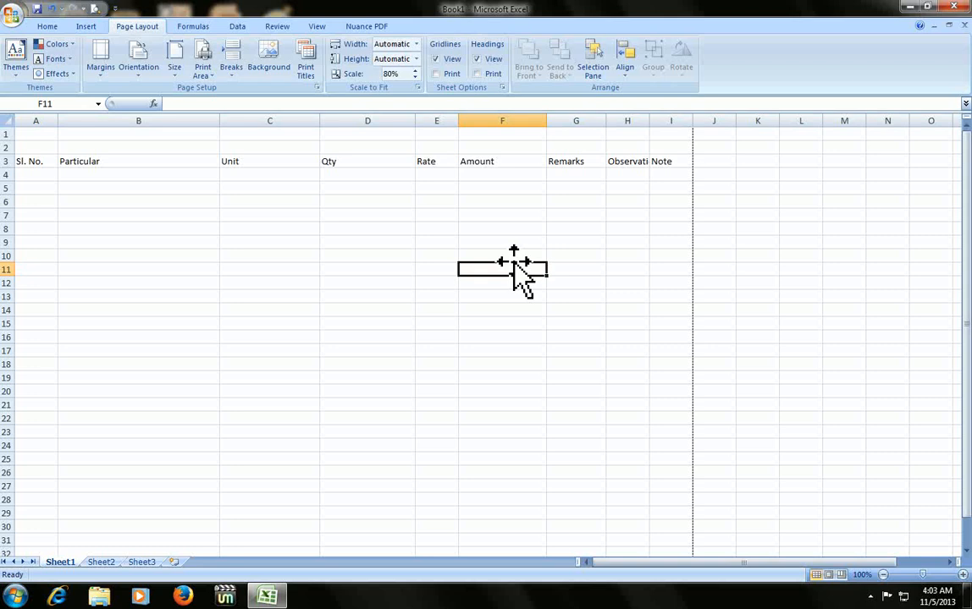
key("alt")
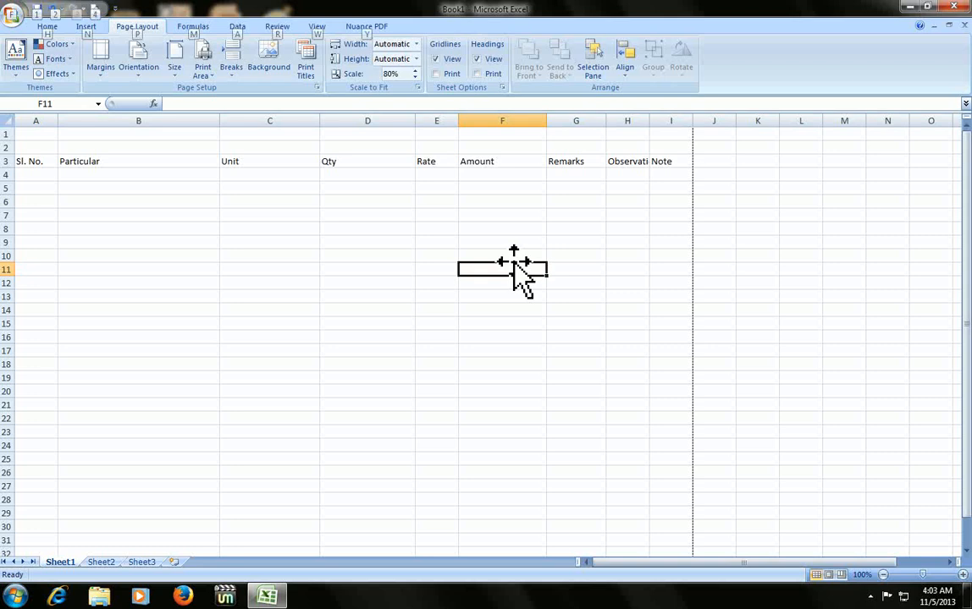
key("p")
Go to the Header/Footer settings and start a Custom Footer.
key("s")
key("p")
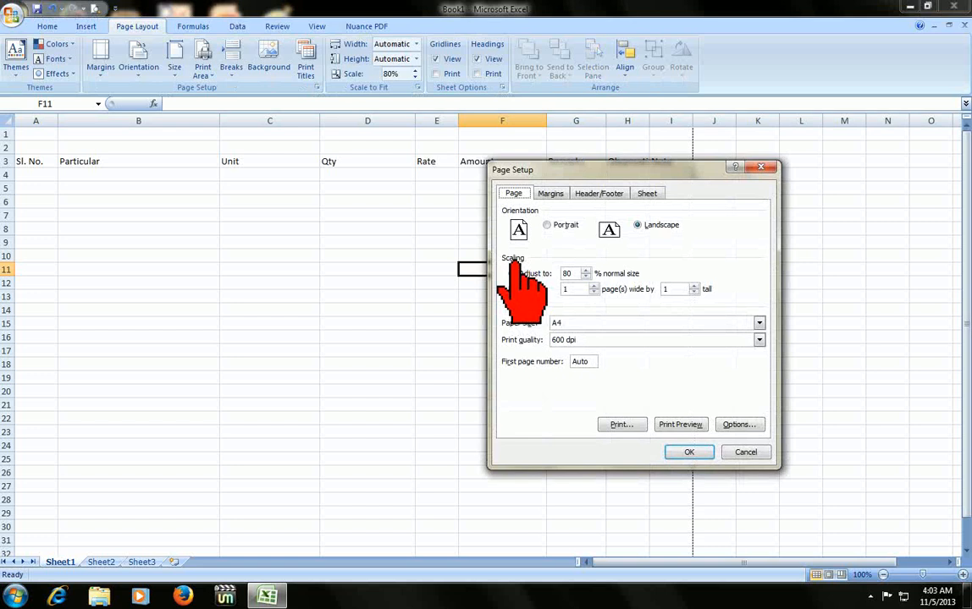
left_click(603, 195)
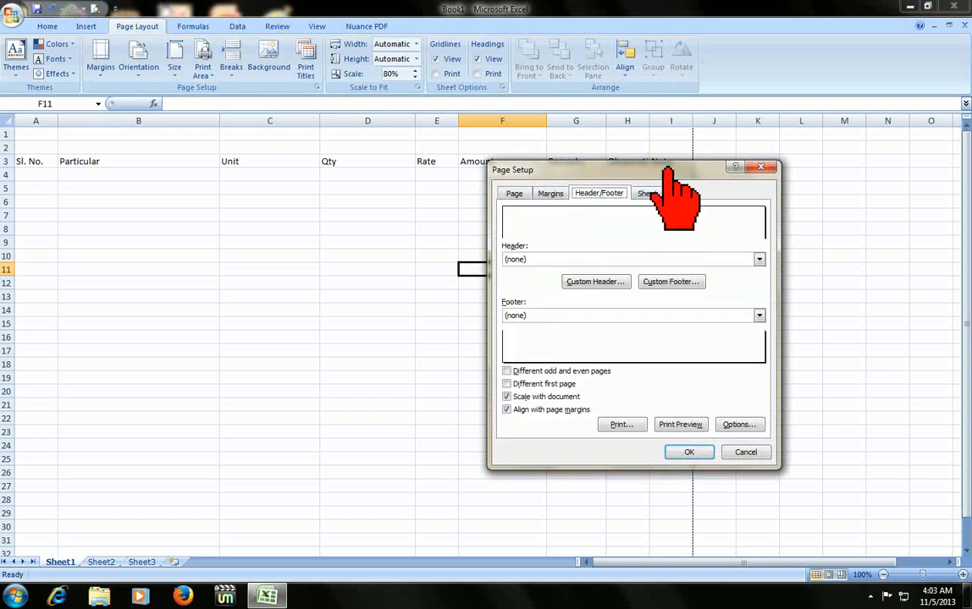
left_click_drag(669, 168, 721, 99)
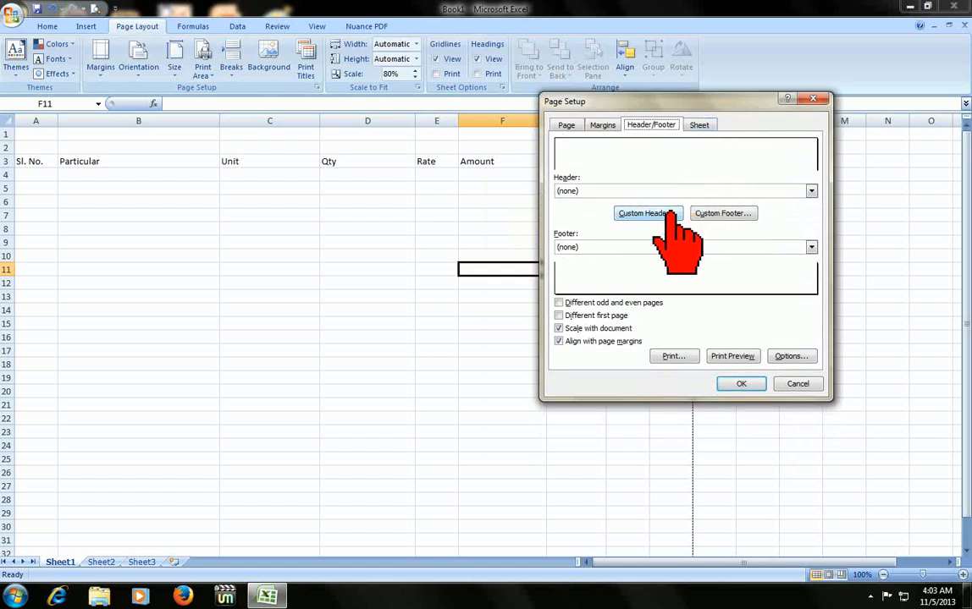
left_click(738, 212)
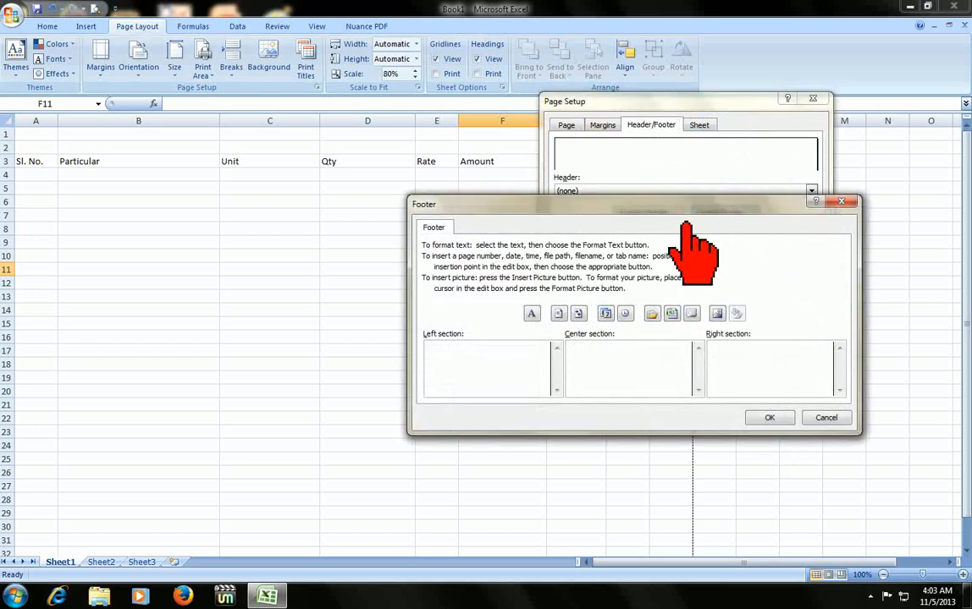
left_click_drag(669, 206, 687, 159)
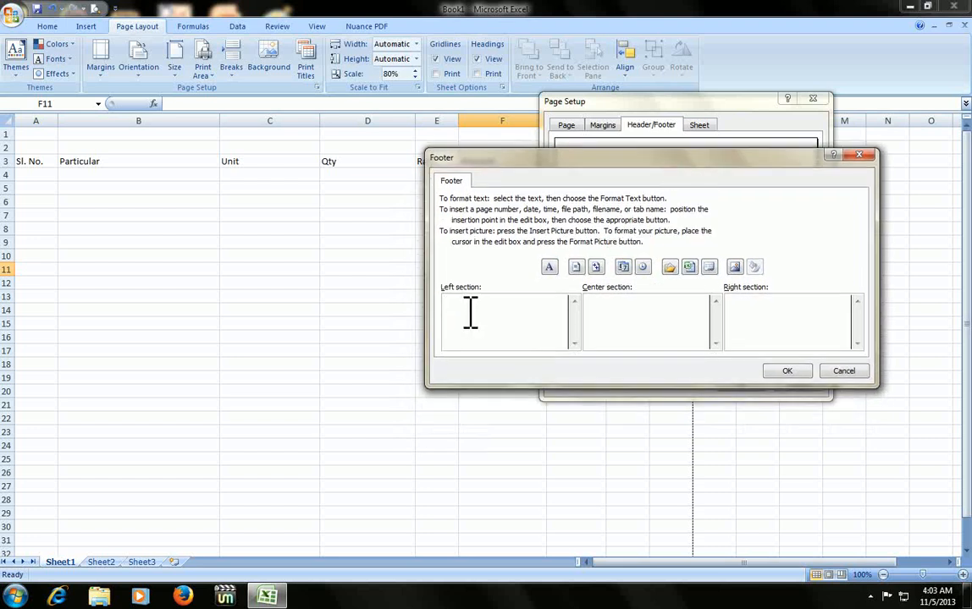
Insert a page number in the right footer section and open Print Preview.
left_click(670, 321)
left_click(577, 268)
left_click(786, 371)
left_click(764, 378)
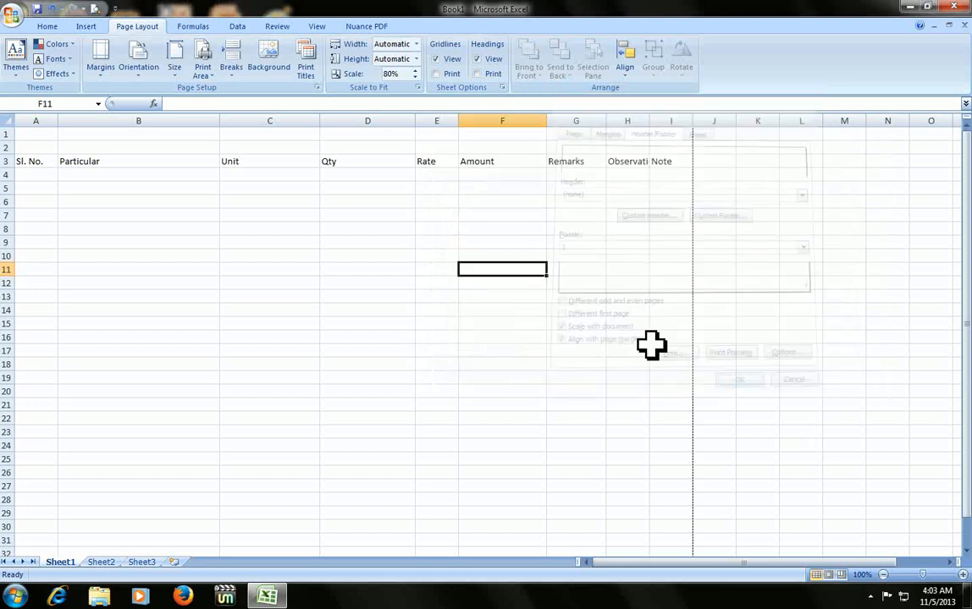
left_click(508, 283)
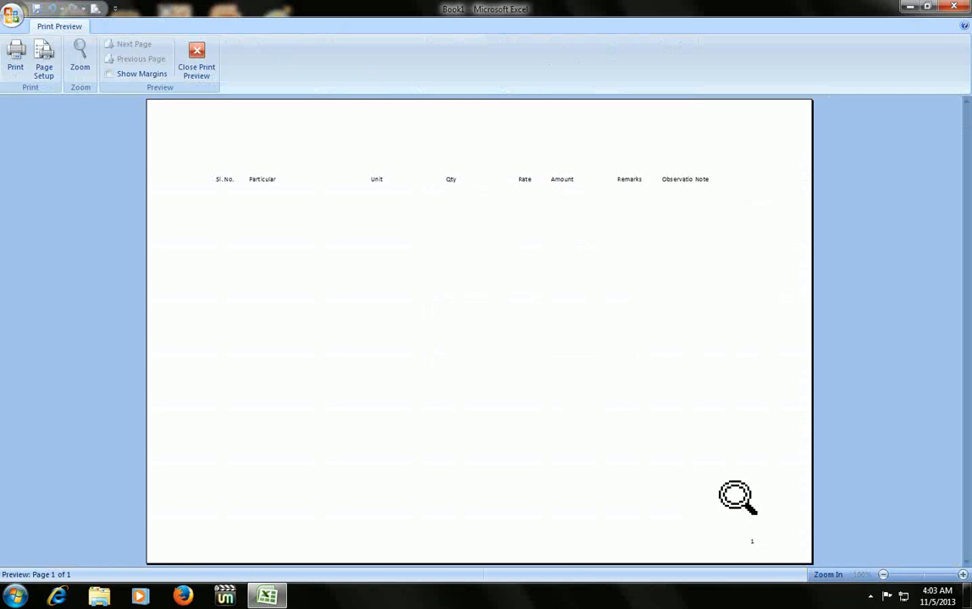
Zoom the preview in and out, close it, select C8 and show the View commands.
left_click(733, 523)
left_click(713, 504)
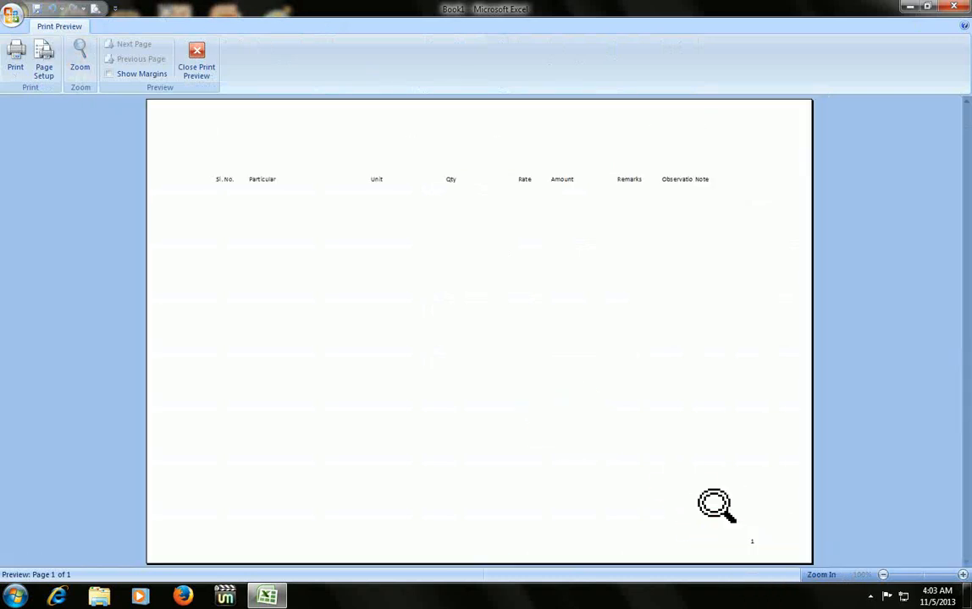
key("Escape")
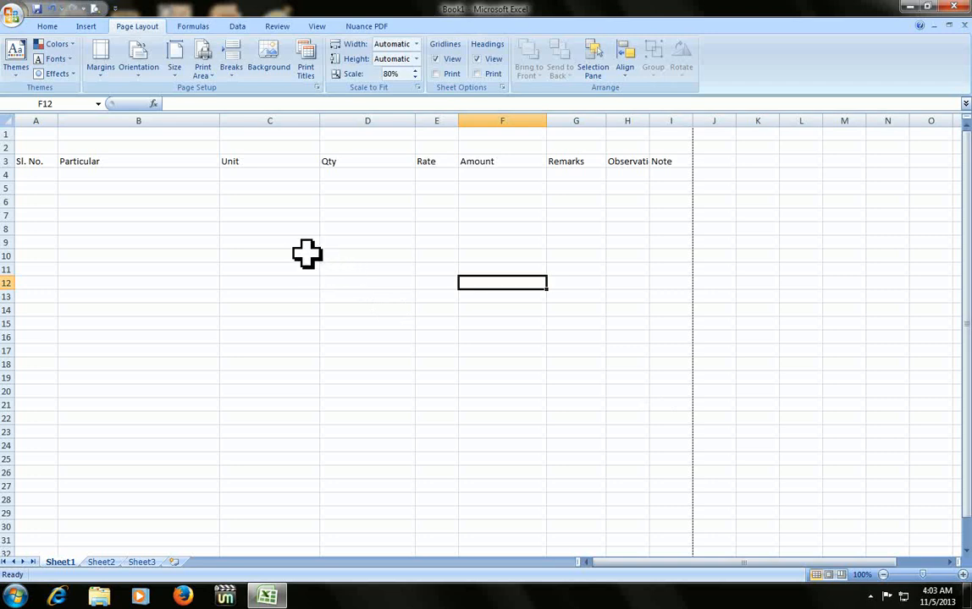
left_click(247, 229)
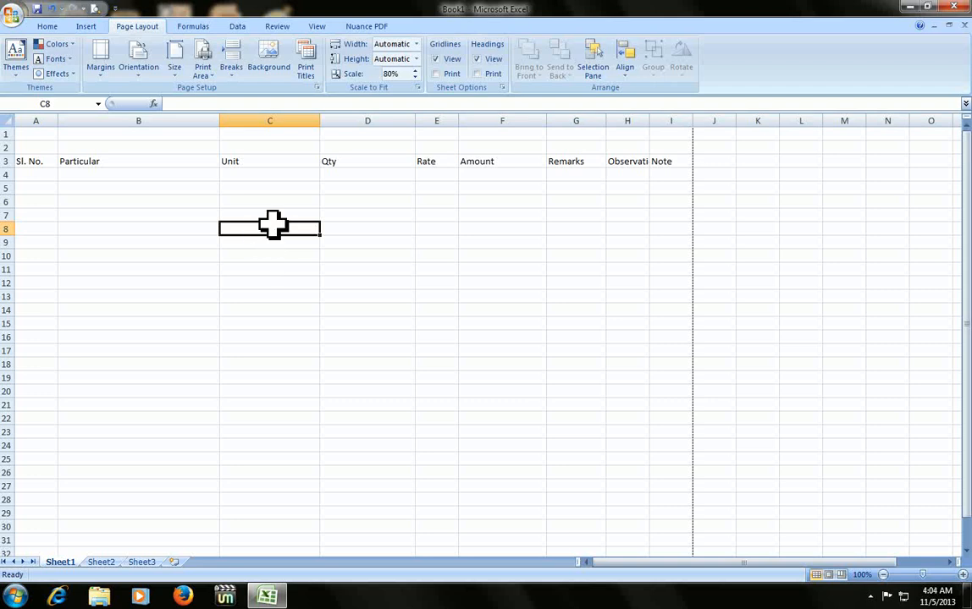
left_click(317, 26)
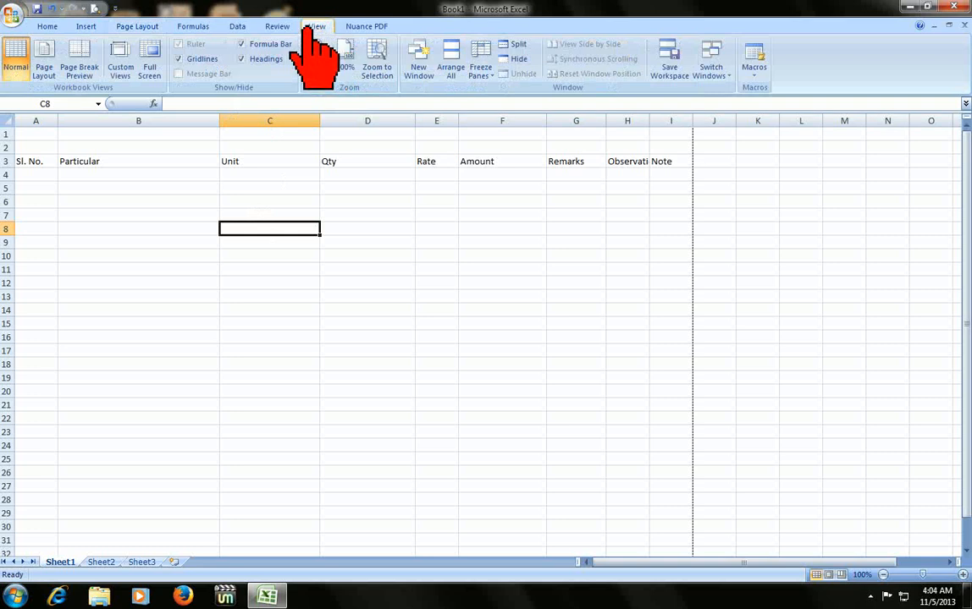
left_click(80, 72)
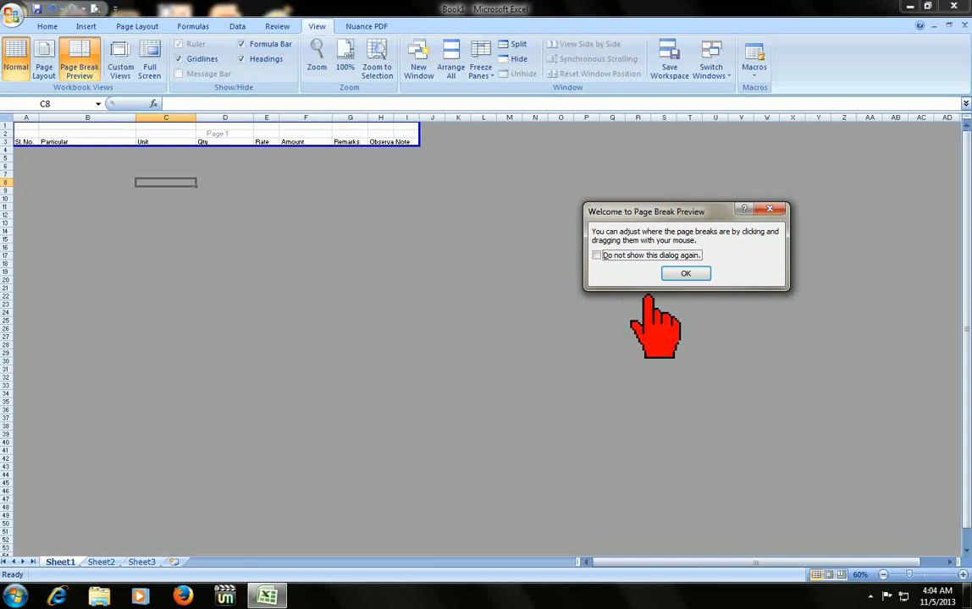
left_click(685, 274)
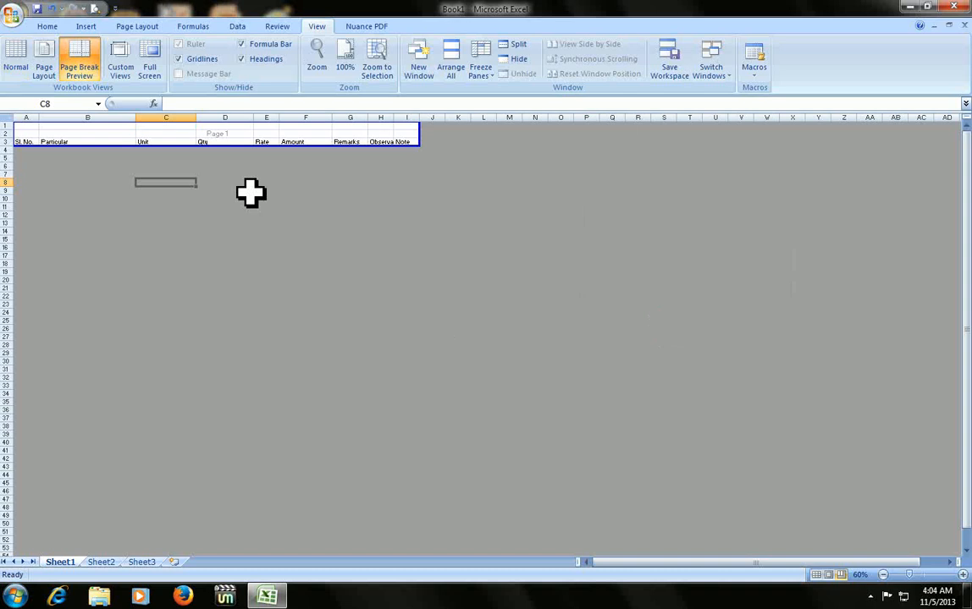
left_click(17, 66)
left_click(307, 257)
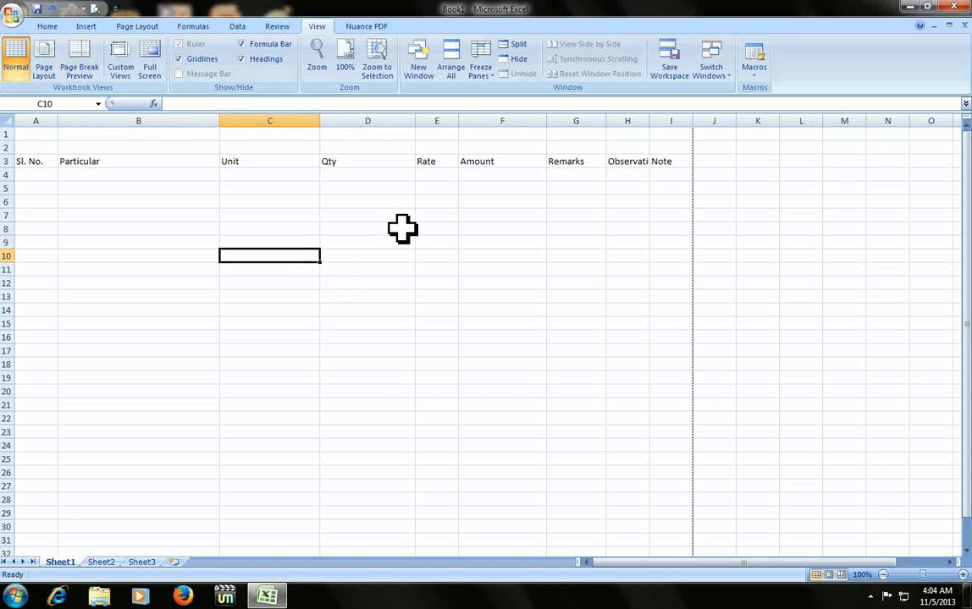
key("alt+v")
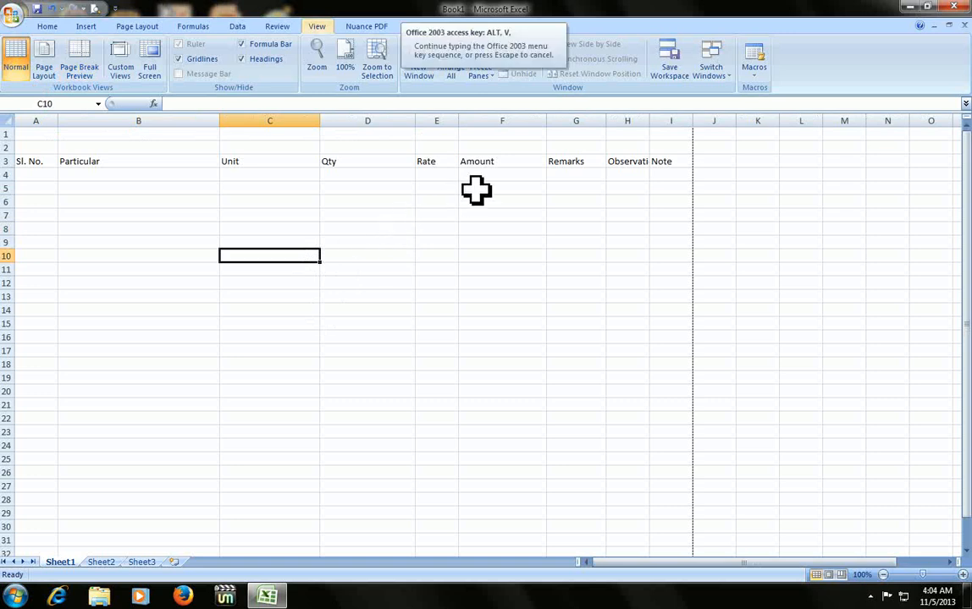
key("Escape")
key("alt")
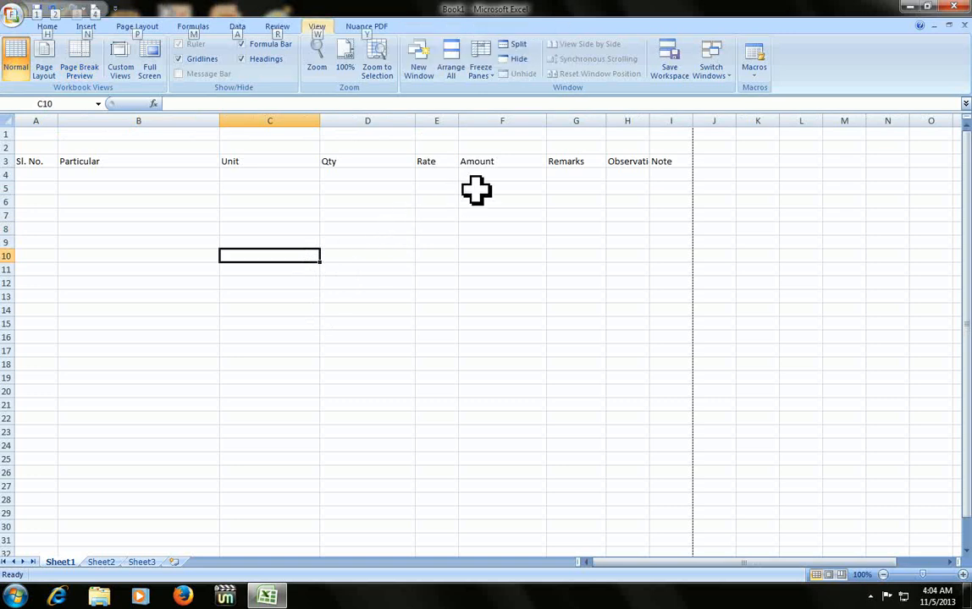
key("w")
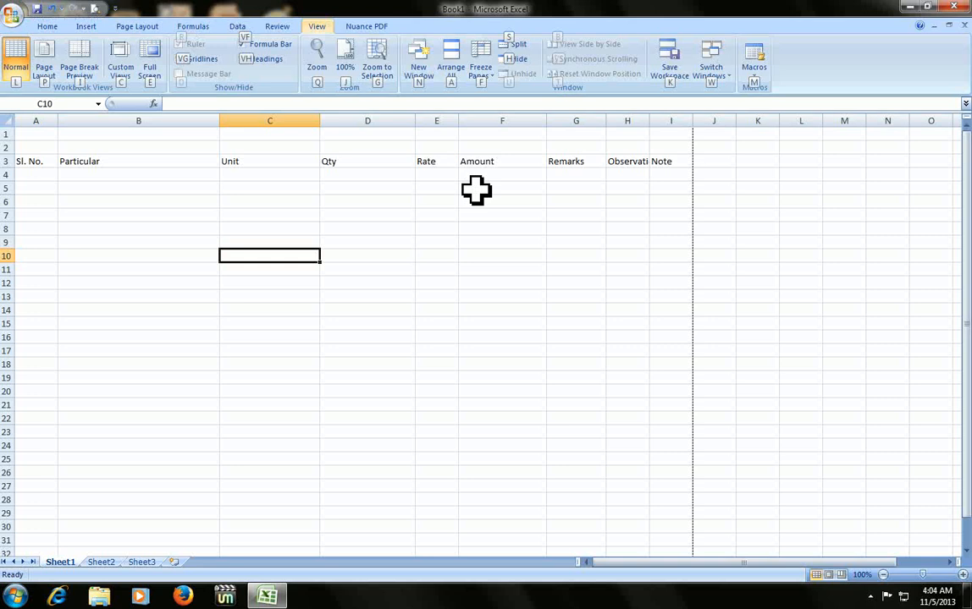
key("i")
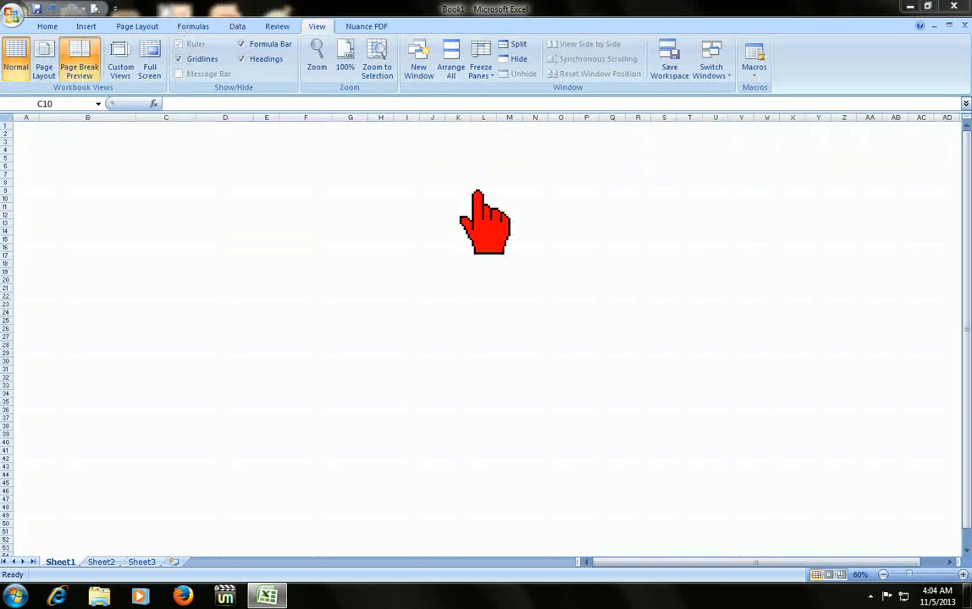
key("Return")
scroll(461, 190, "up", 4)
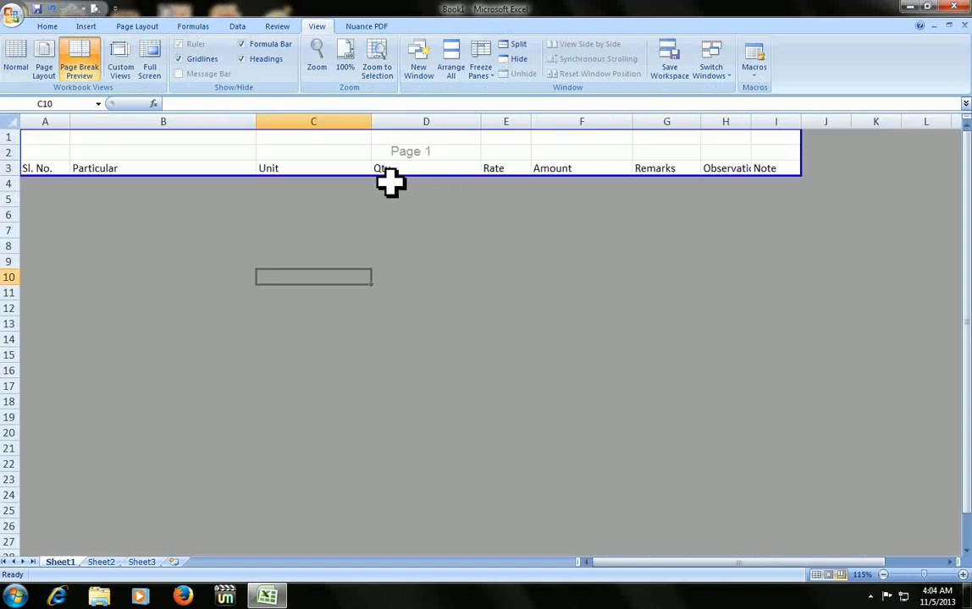
key("alt+w")
key("Escape")
key("w")
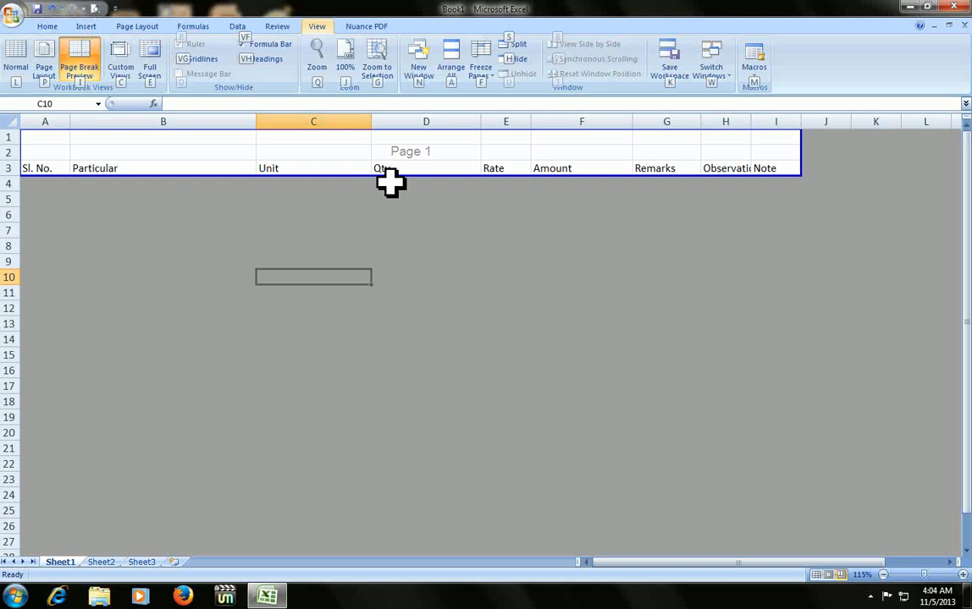
key("l")
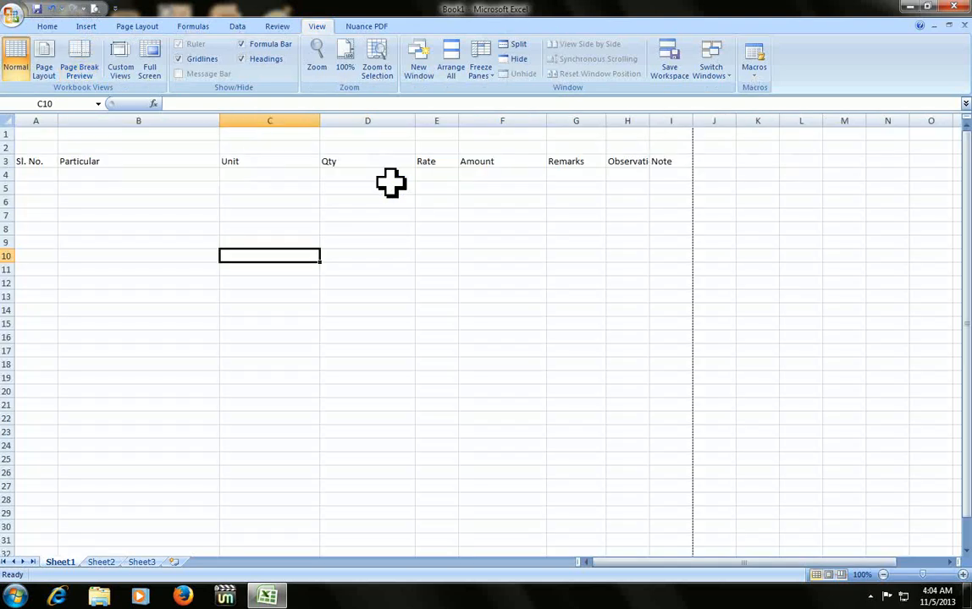